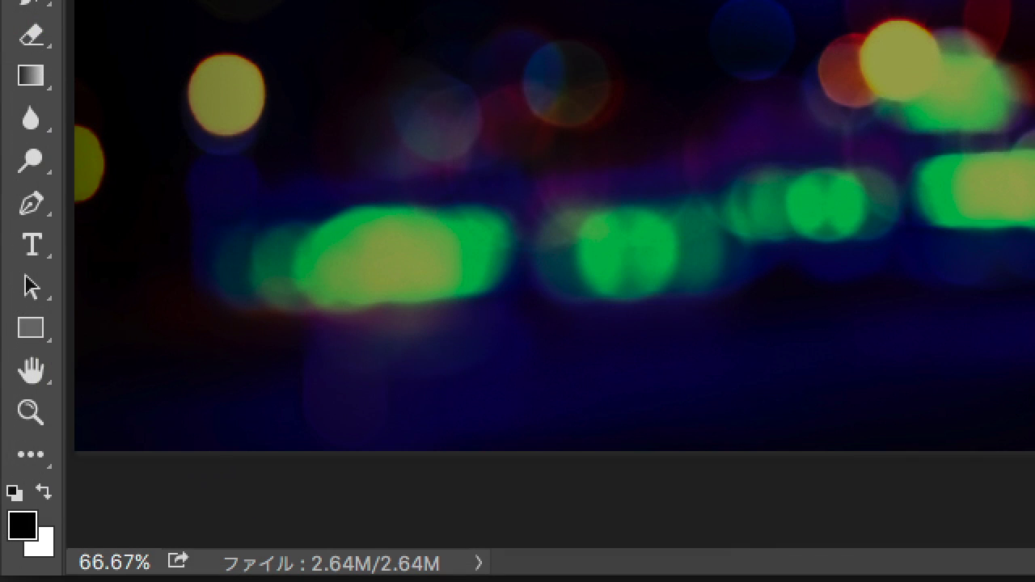
- Show Document Dimensions in the status bar and add an empty Group 1 above the Background
left_click(480, 563)
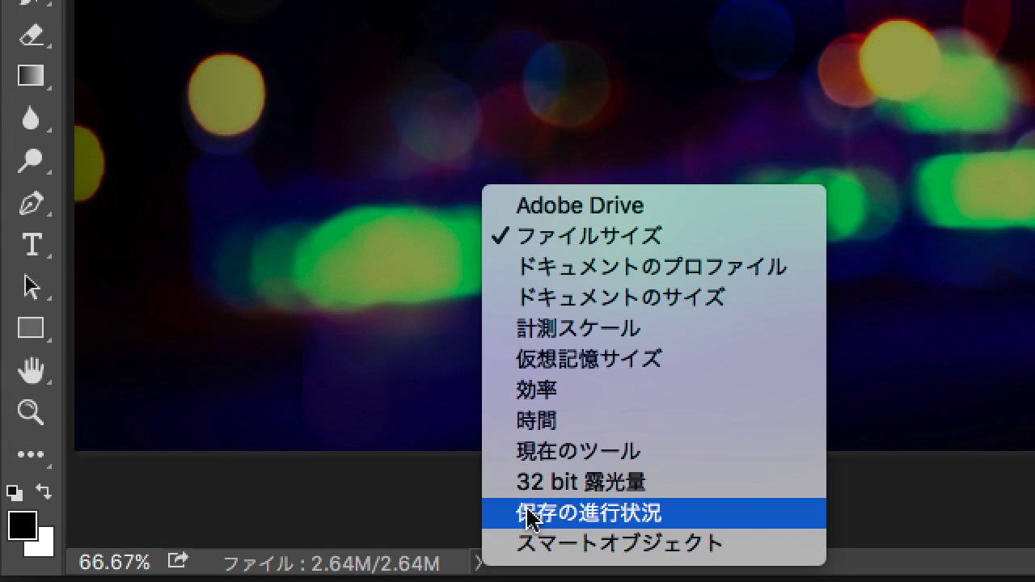
left_click(747, 299)
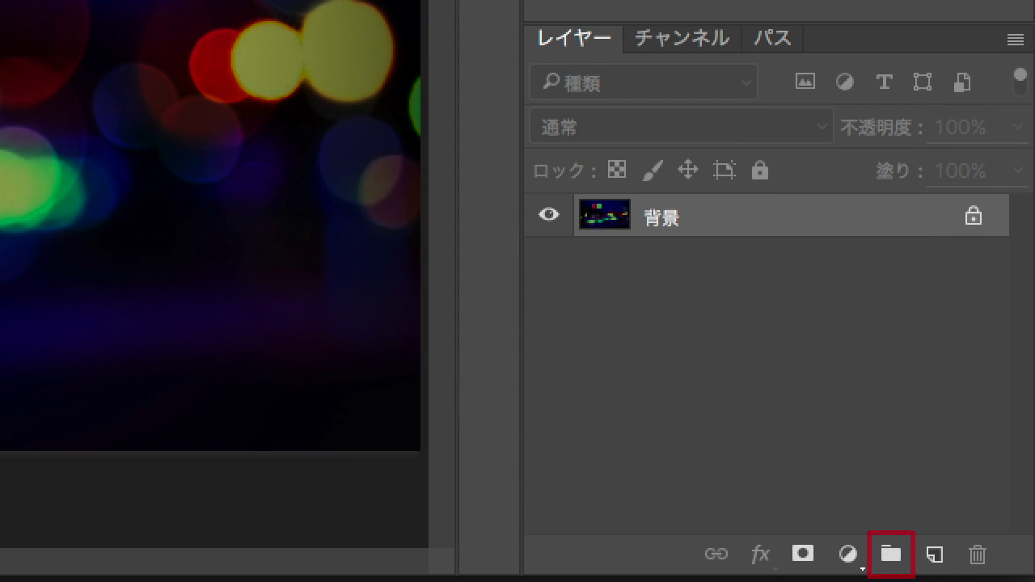
left_click(891, 553)
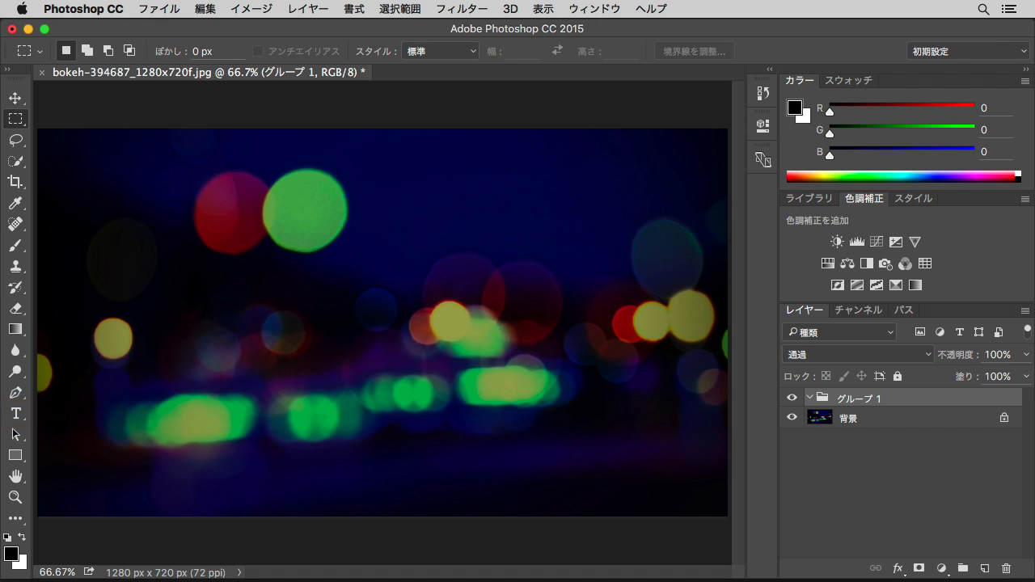
left_click(17, 415)
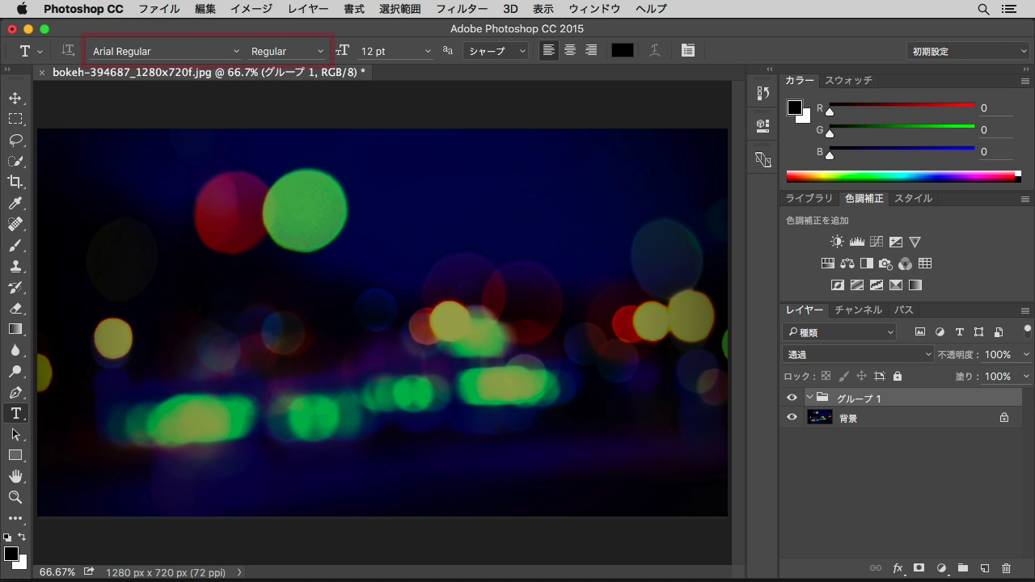
- Set the type to Las Enter Personal Use Only Regular, 375 pt, with Smooth anti-aliasing
left_click(237, 51)
left_click_drag(481, 169, 480, 380)
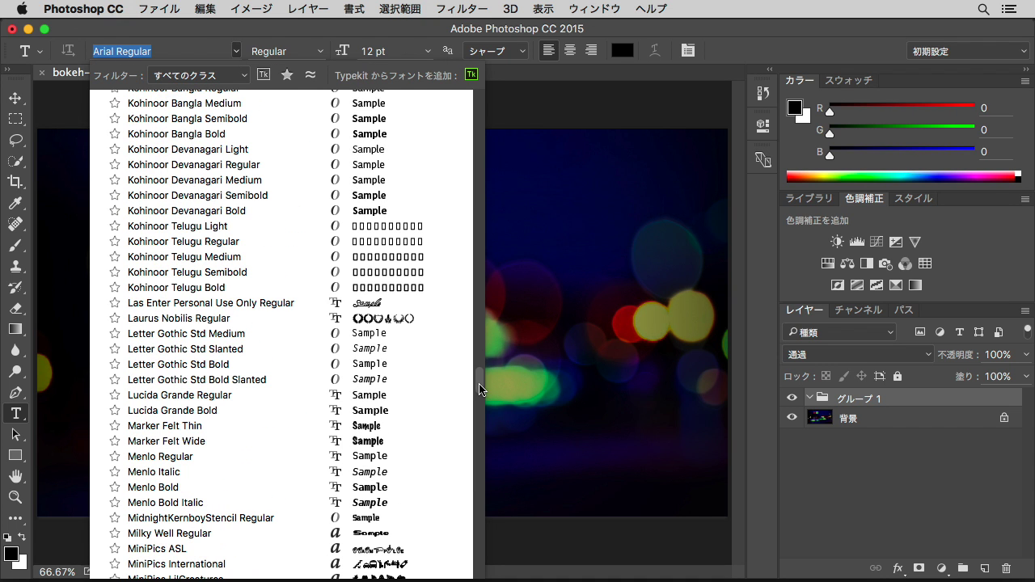
left_click(298, 304)
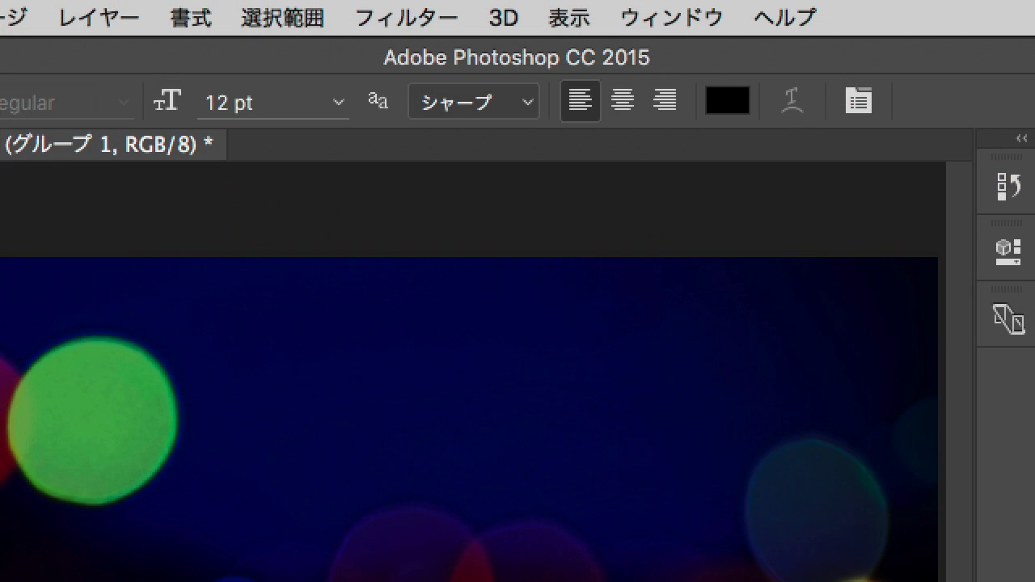
left_click(259, 101)
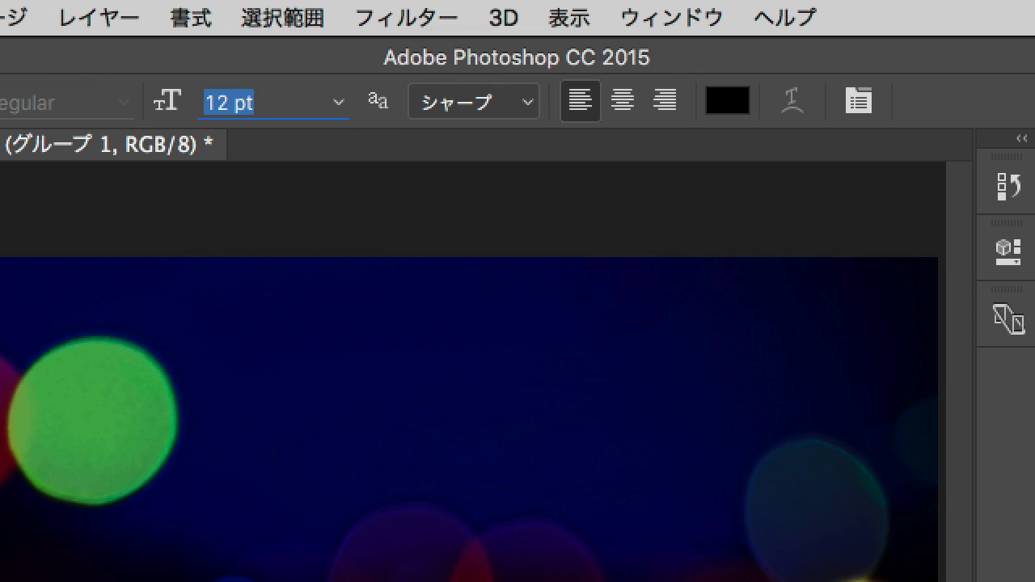
type("375")
key("Return")
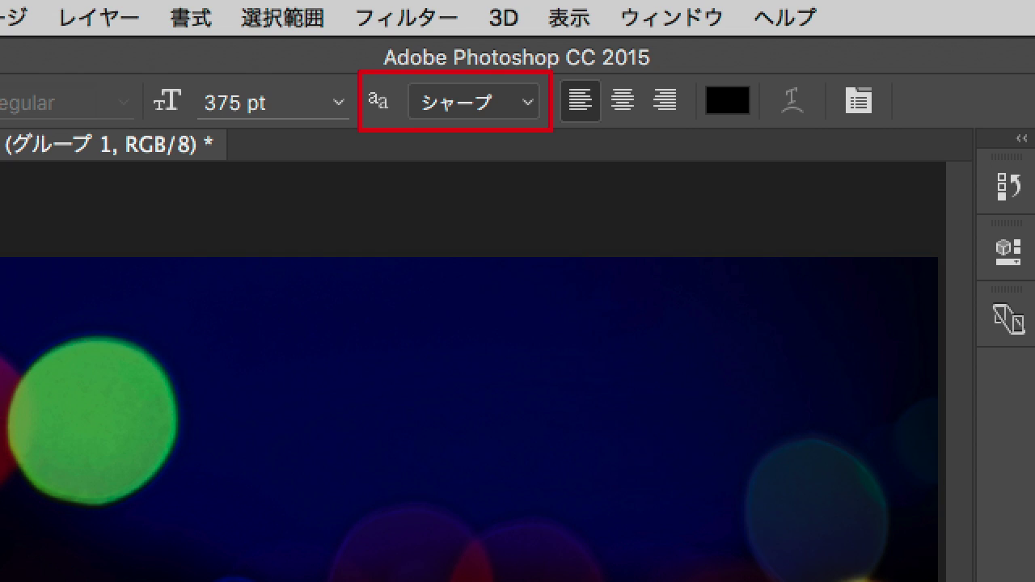
left_click(527, 103)
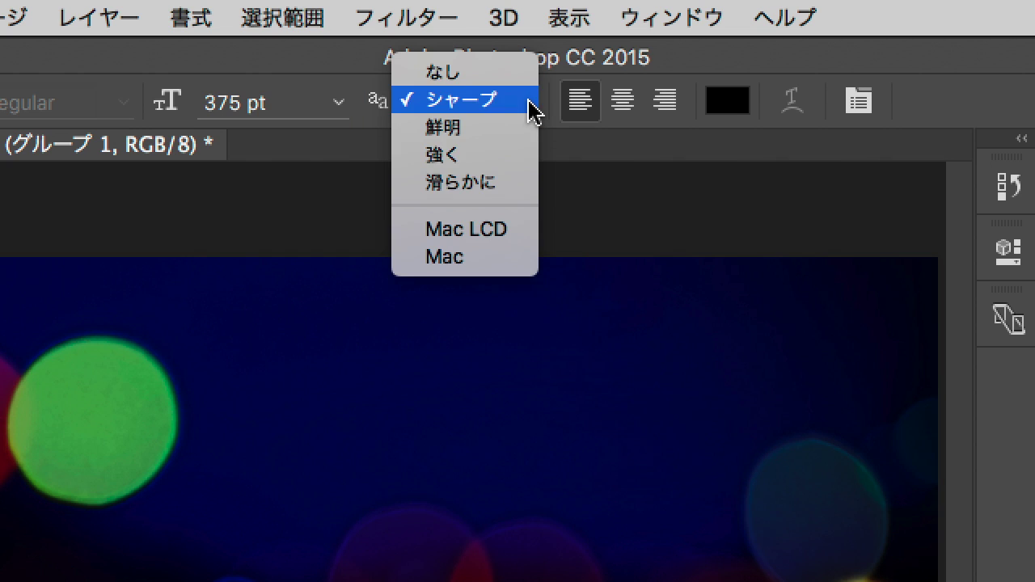
left_click(518, 191)
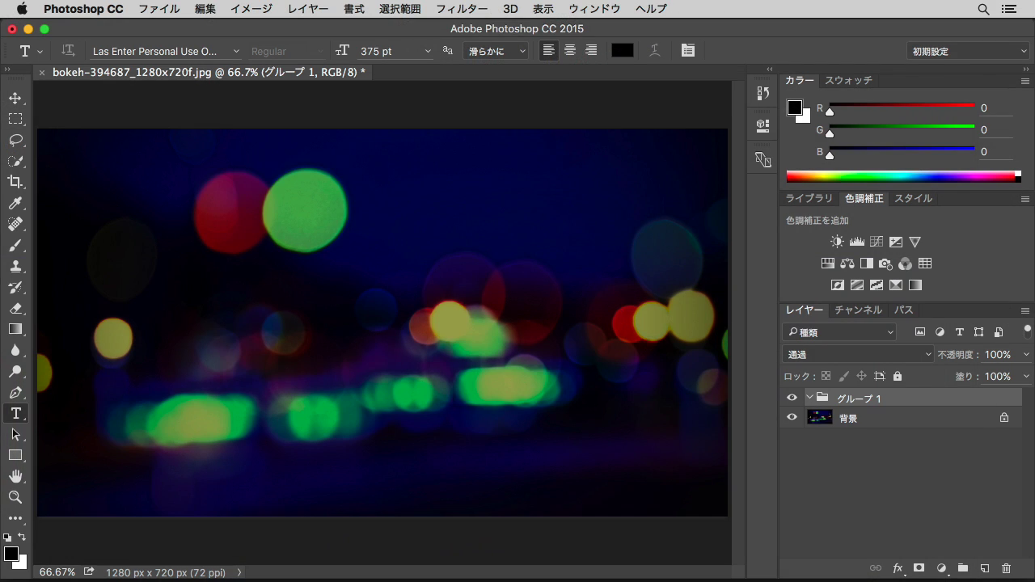
left_click(621, 51)
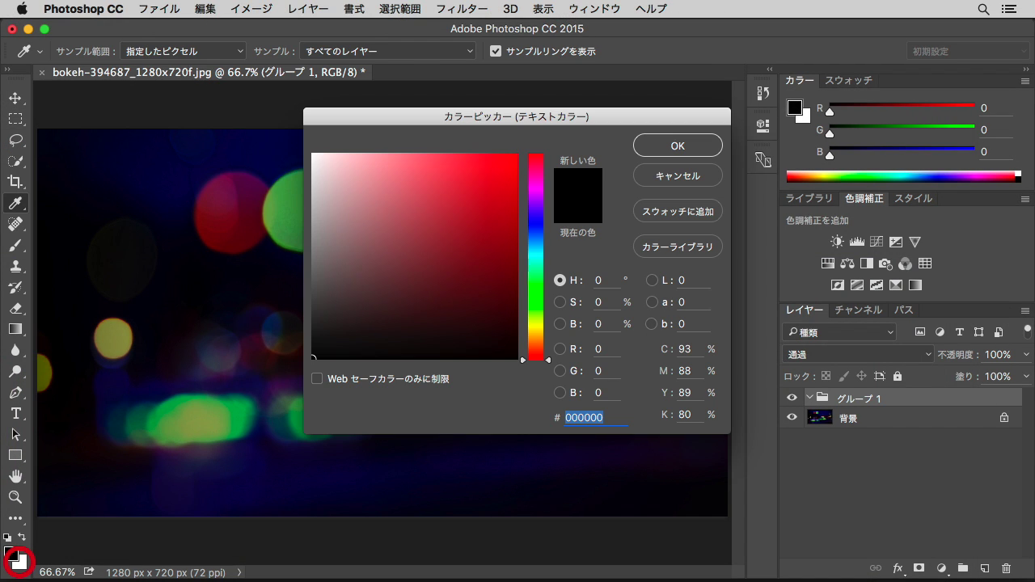
- Set the text colour to white (ffffff) and add a 'Love' text layer at upper left
type("ffffff")
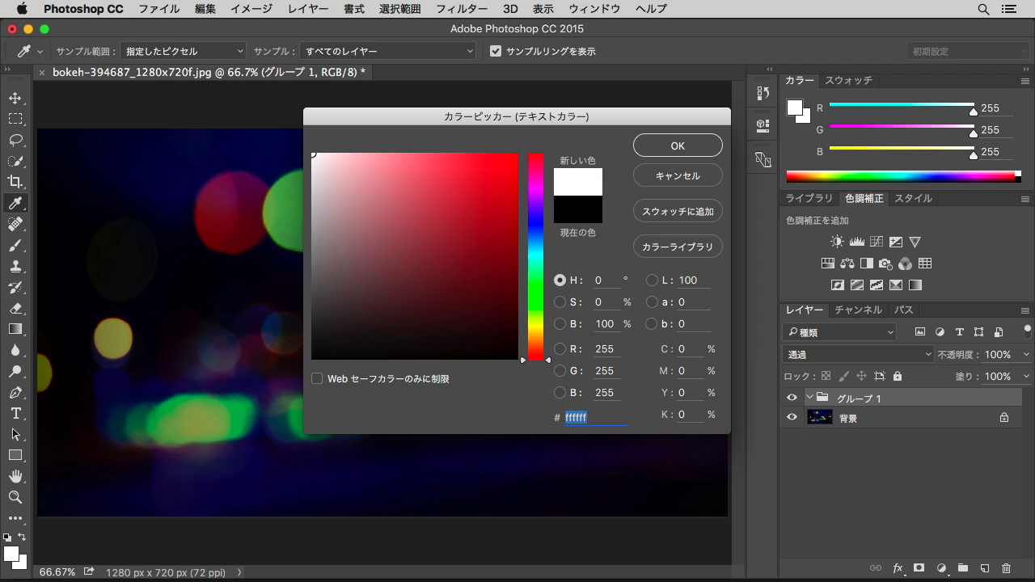
left_click(683, 146)
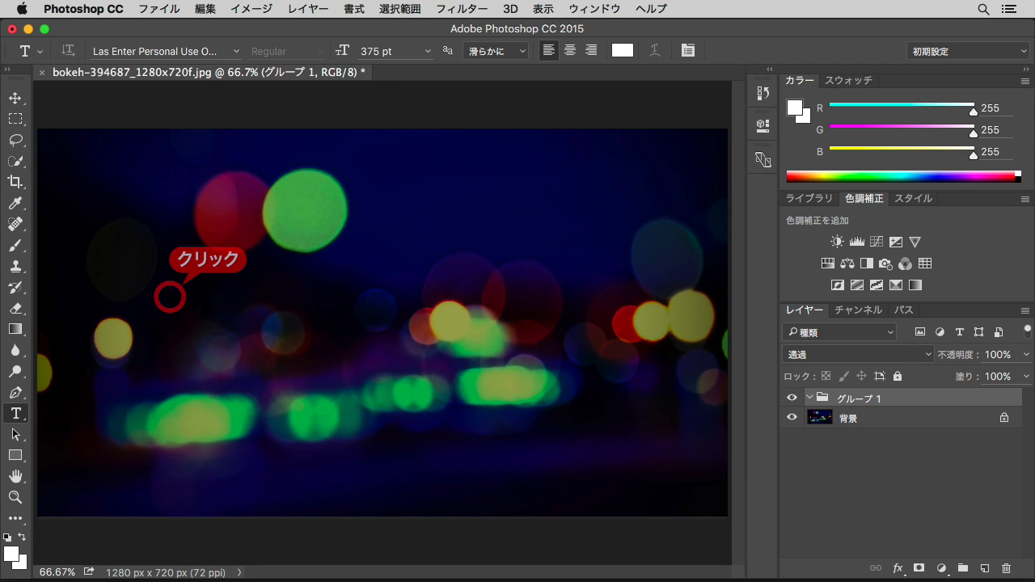
left_click(169, 293)
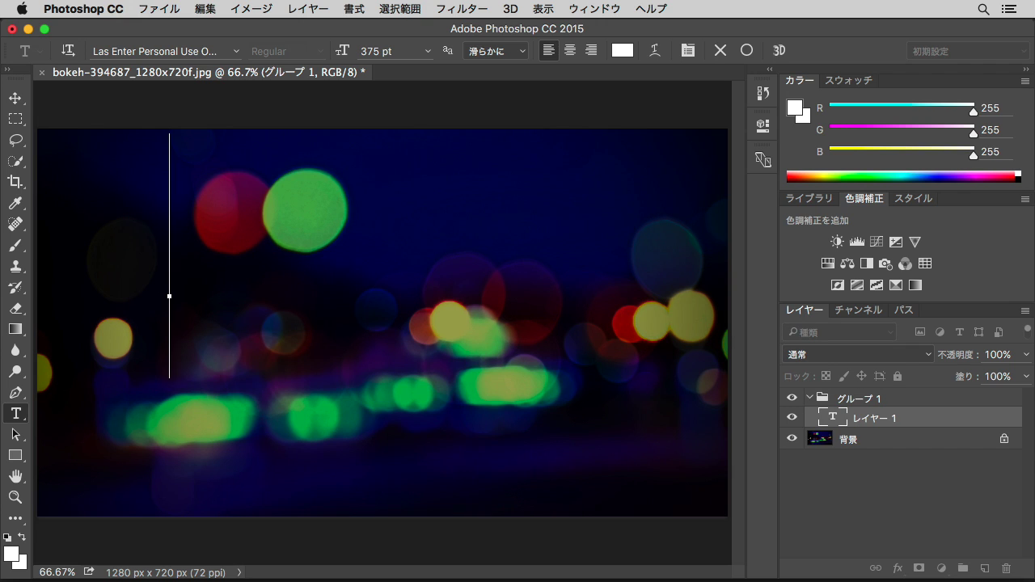
type("Love")
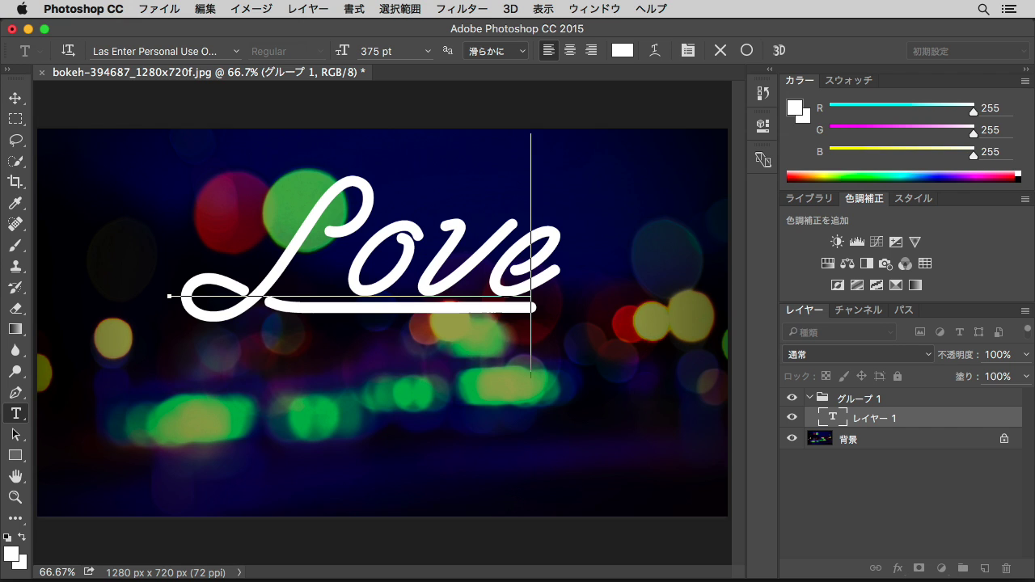
key("Return")
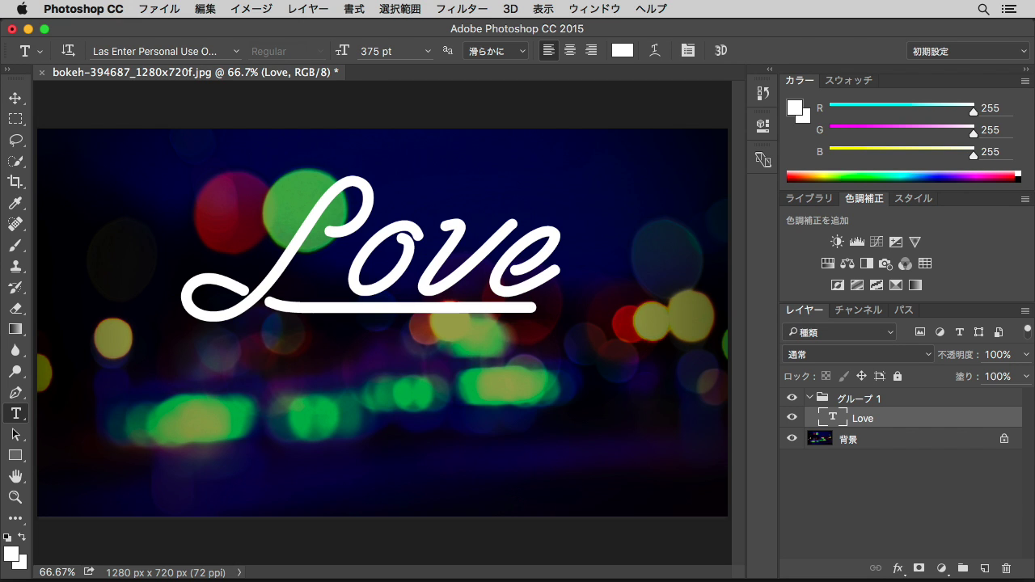
- Add a second white text layer reading 'Song' below 'Love'
left_click(182, 451)
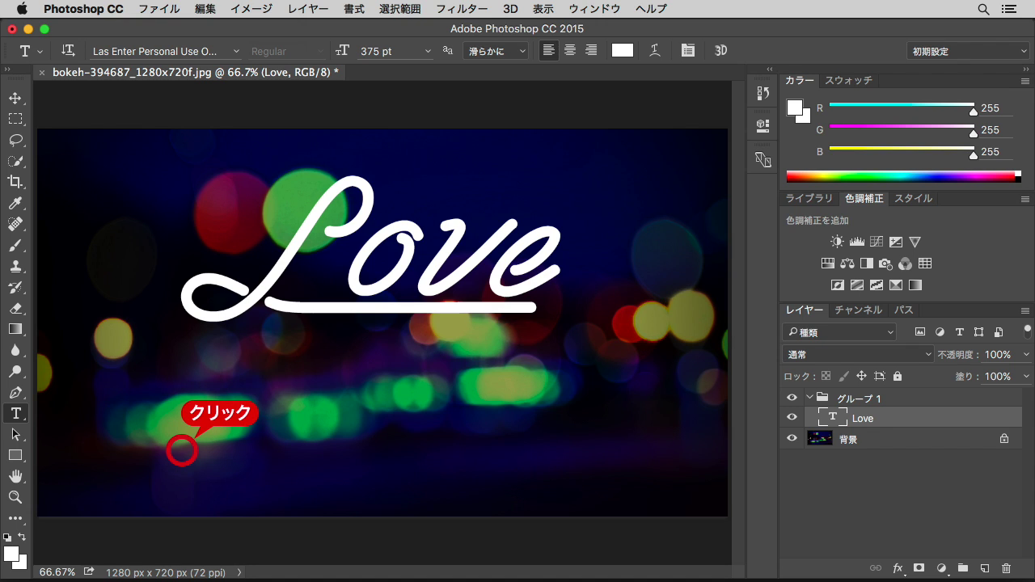
left_click(181, 445)
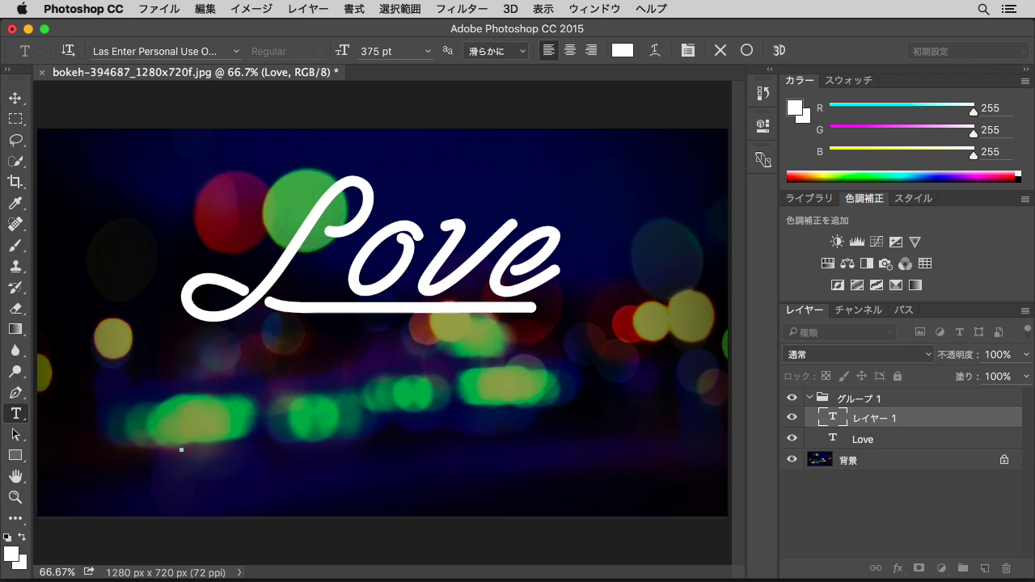
type("Song")
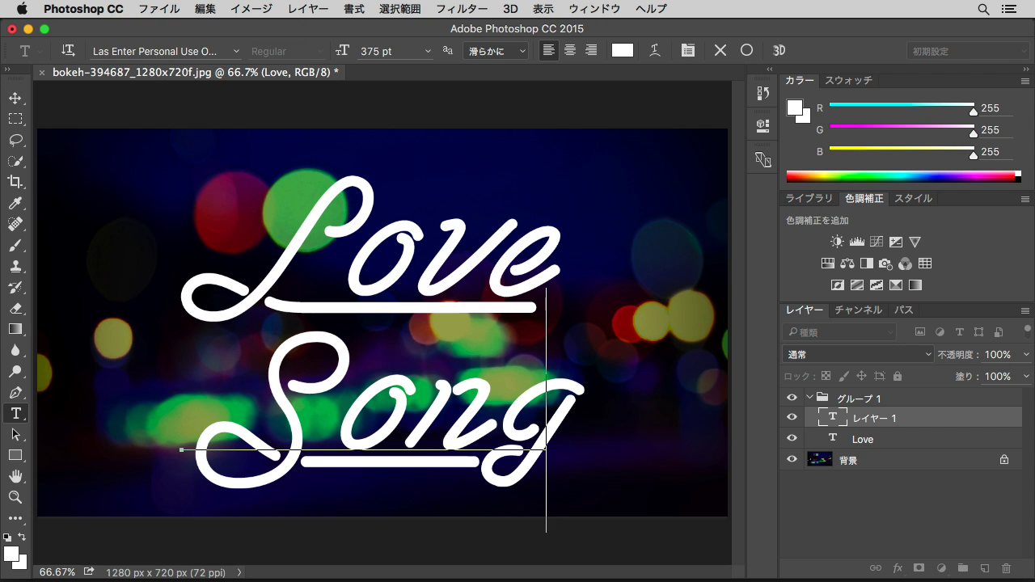
key("Return")
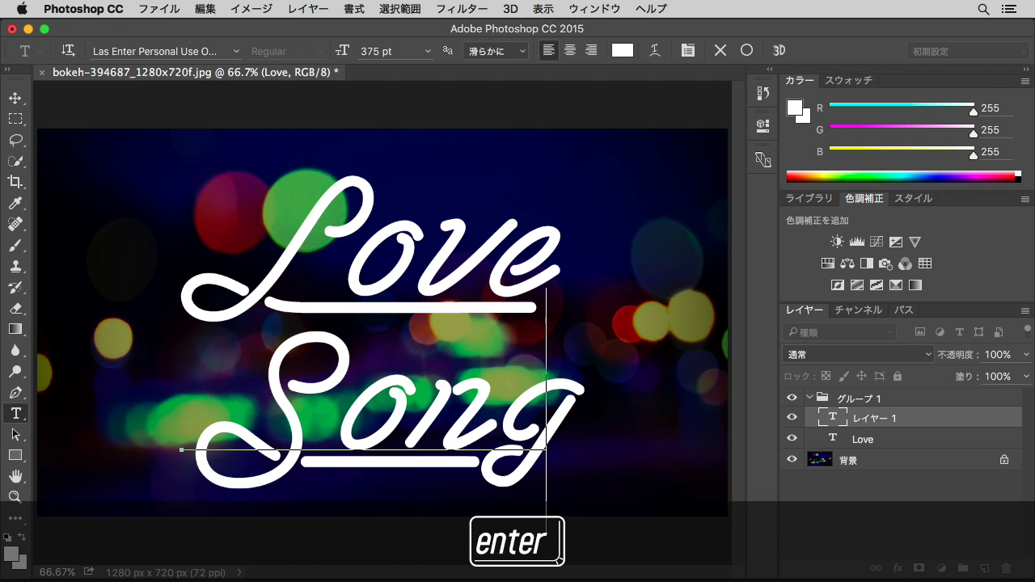
key("KP_Enter")
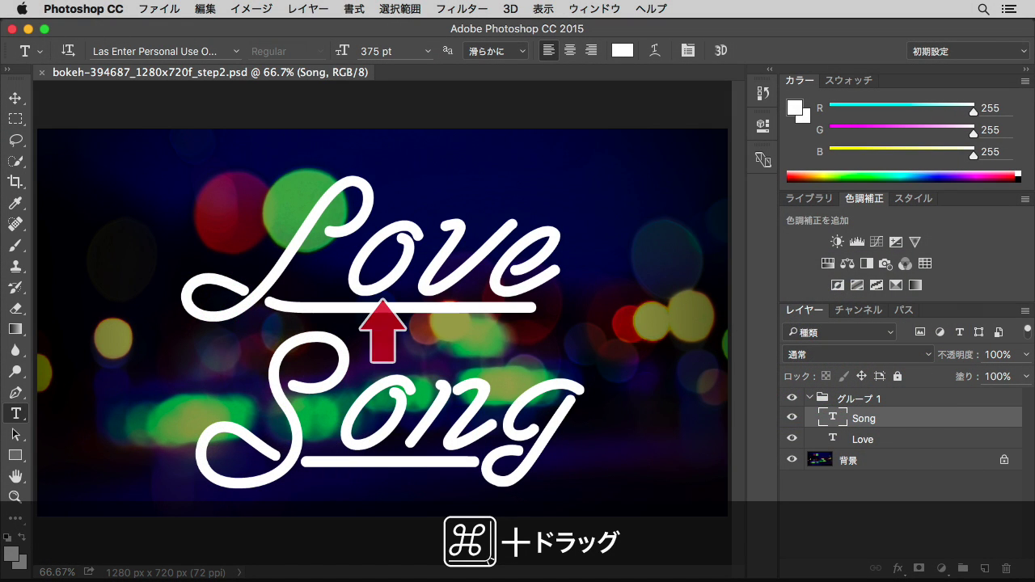
- Drag 'Song' up to interlock with 'Love', then select Group 1
left_click_drag(392, 386, 396, 342)
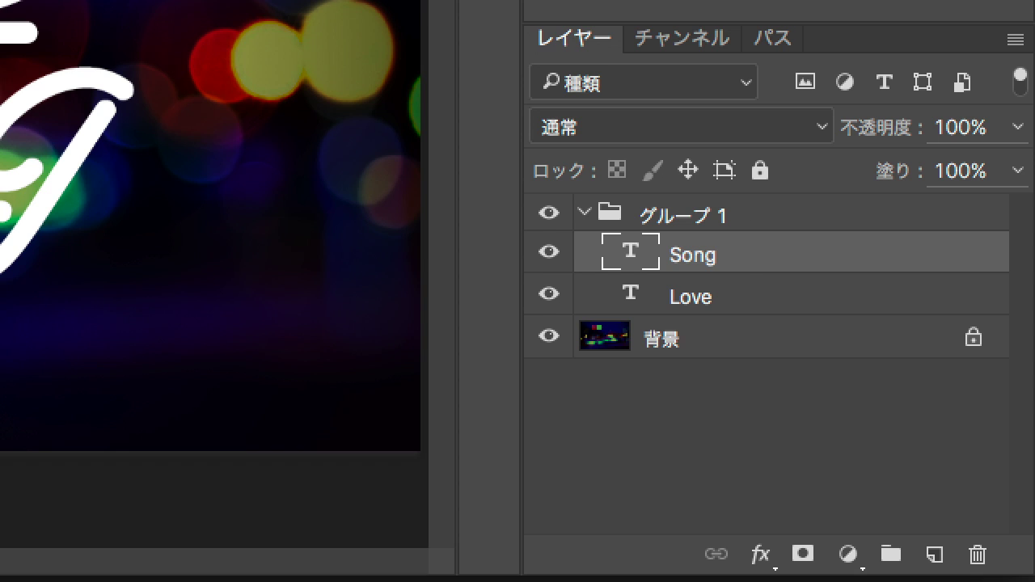
left_click(736, 218)
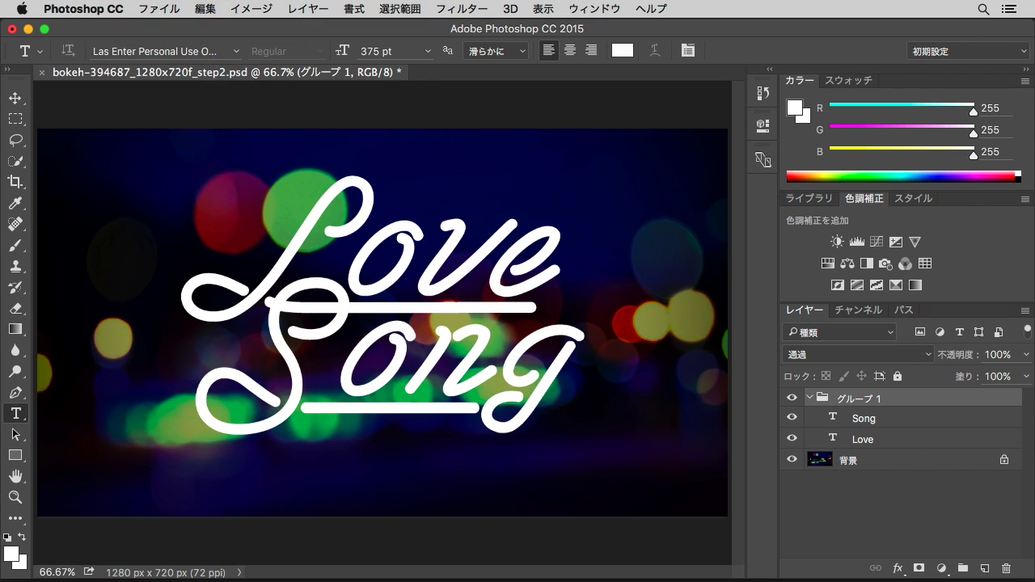
left_click(205, 9)
mouse_move(360, 245)
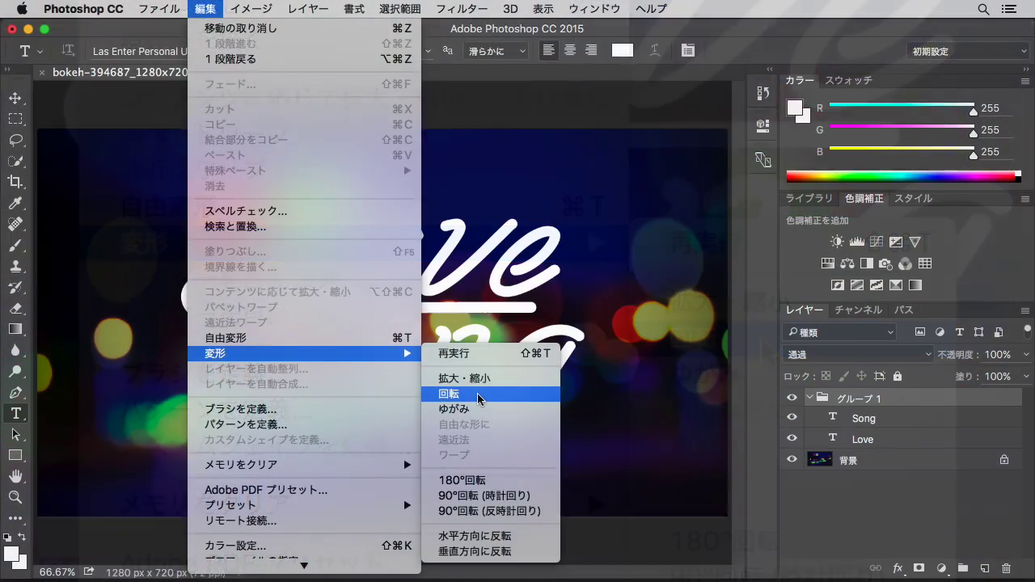
- Rotate the Group 1 lettering by -15° so it rises toward the right
left_click(760, 348)
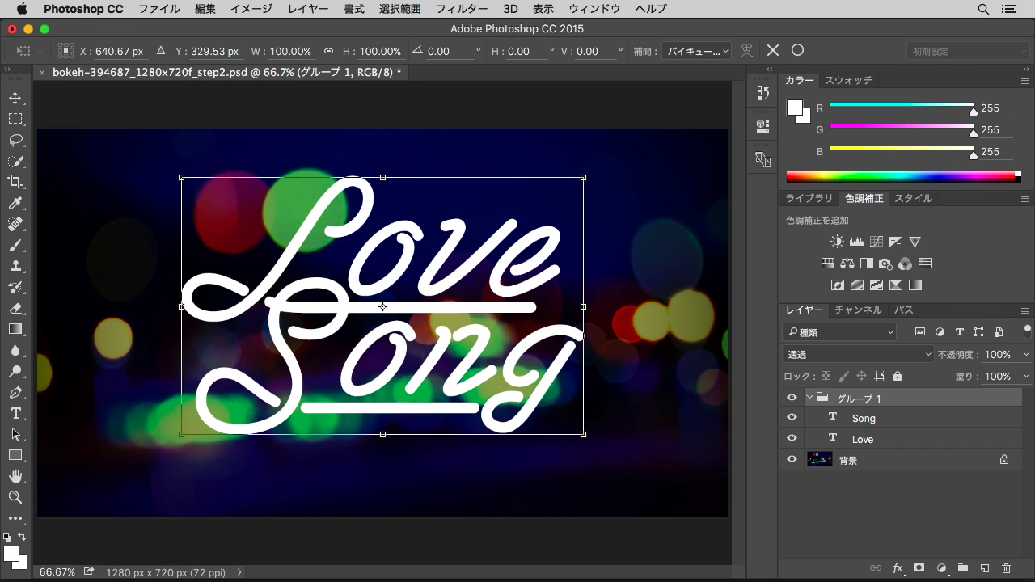
left_click_drag(591, 441, 620, 384)
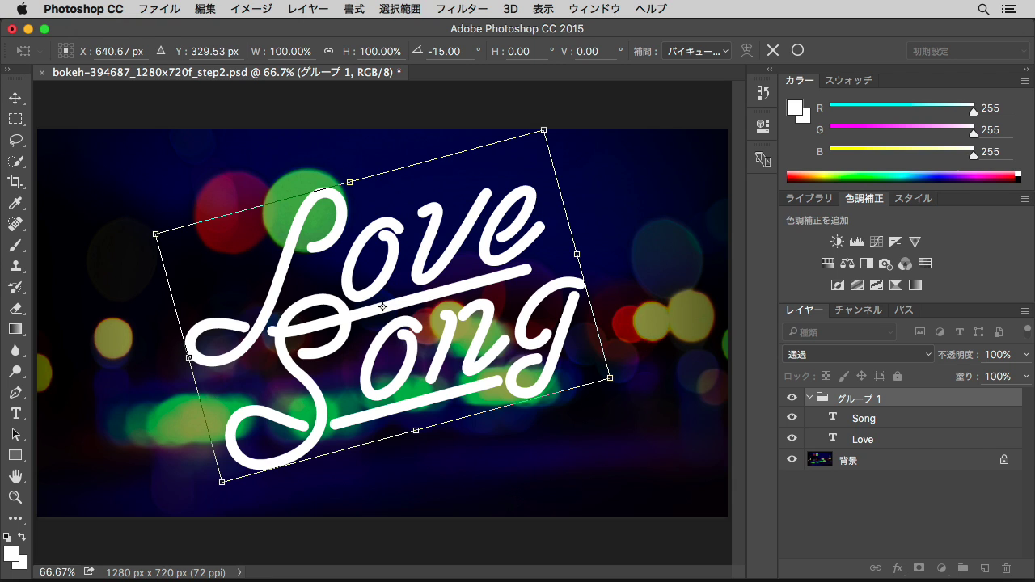
key("Return")
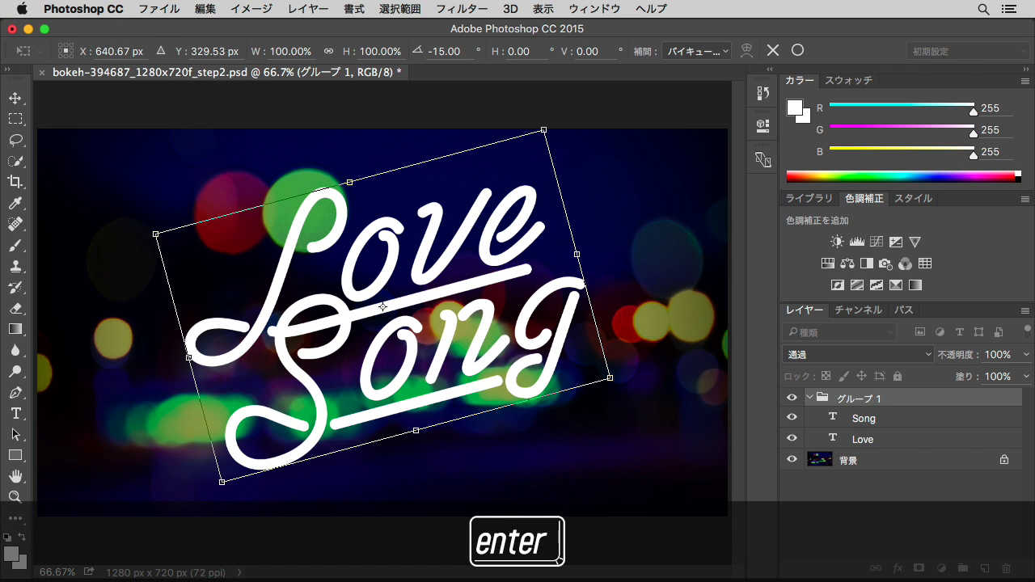
key("Return")
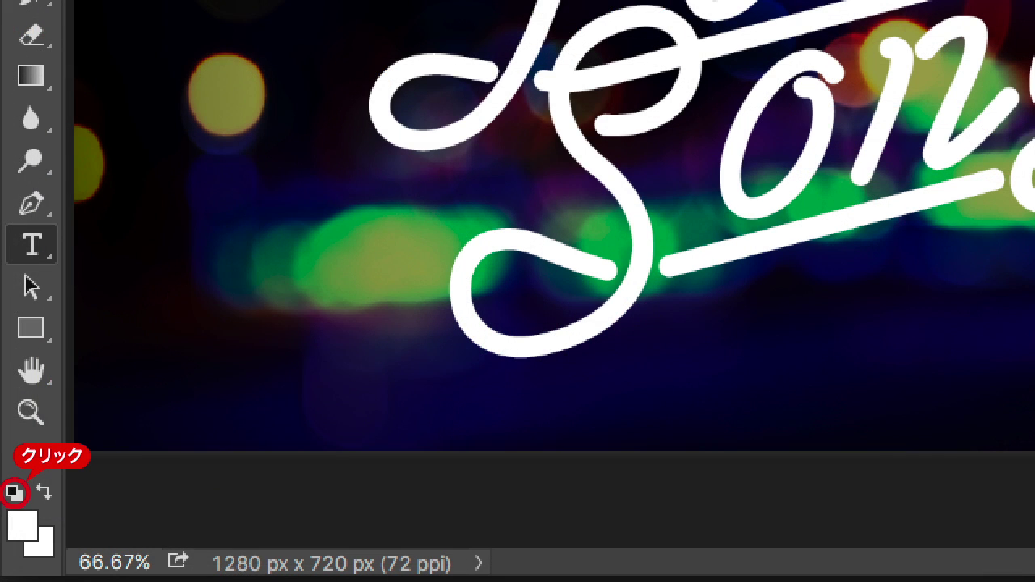
left_click(14, 493)
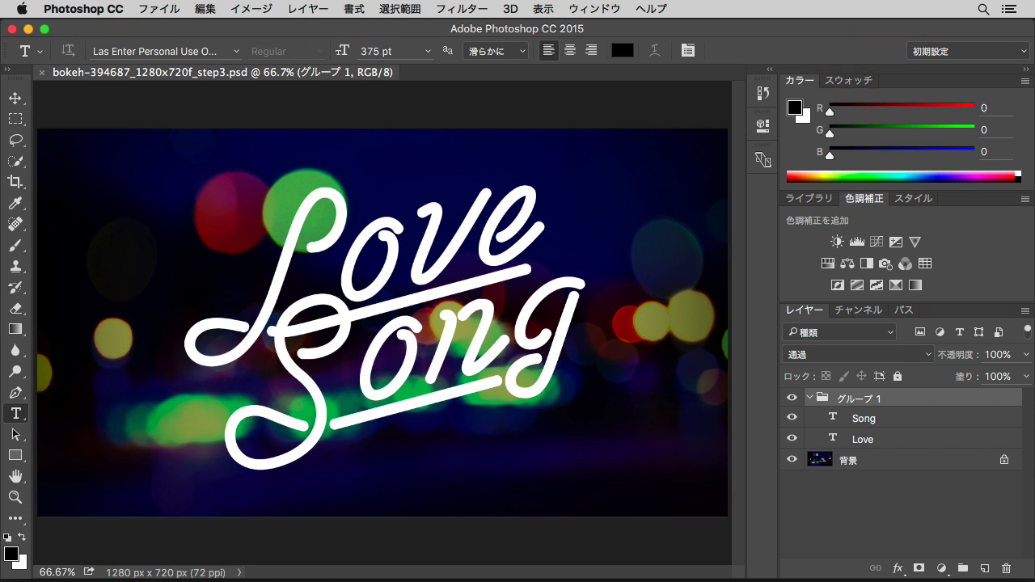
- Hide the Song layer and set the Love text layer's Fill to 0%
left_click(849, 81)
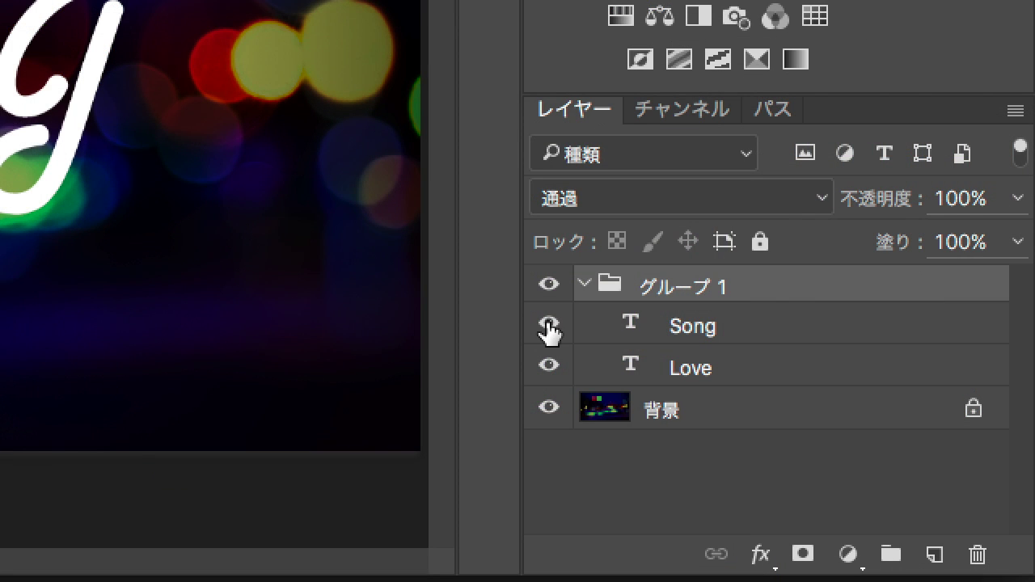
left_click(548, 324)
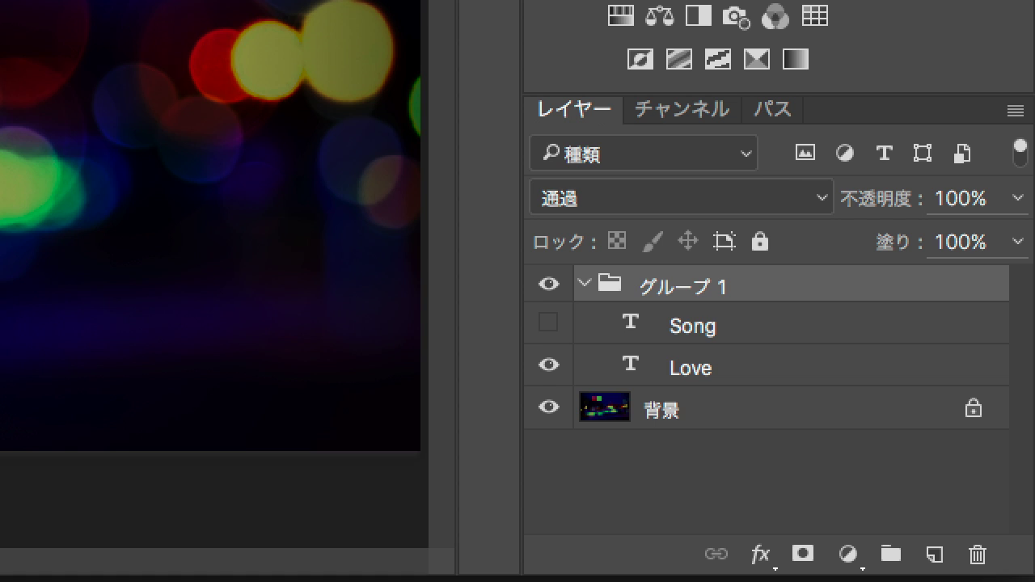
left_click(726, 377)
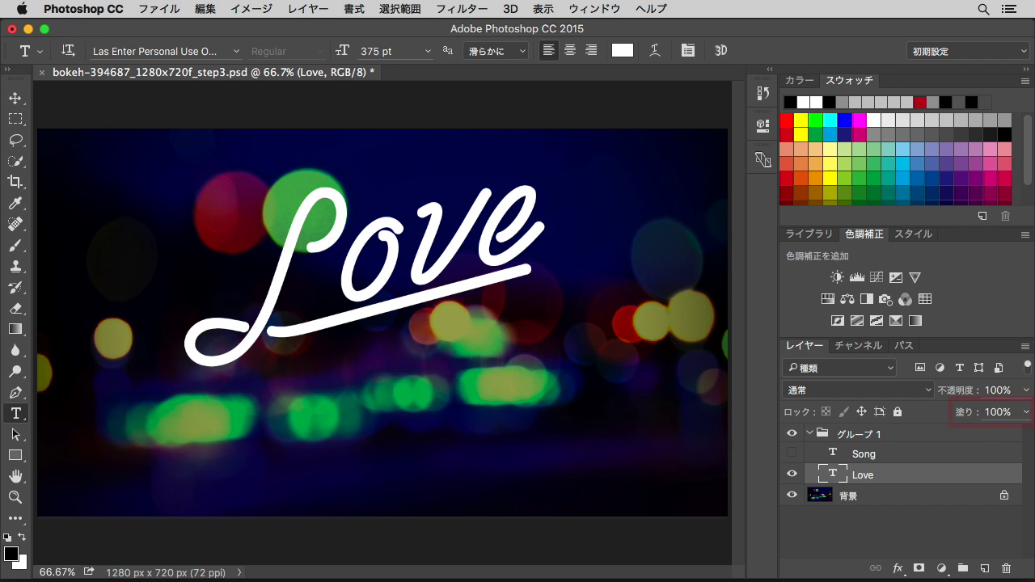
type("0")
key("Return")
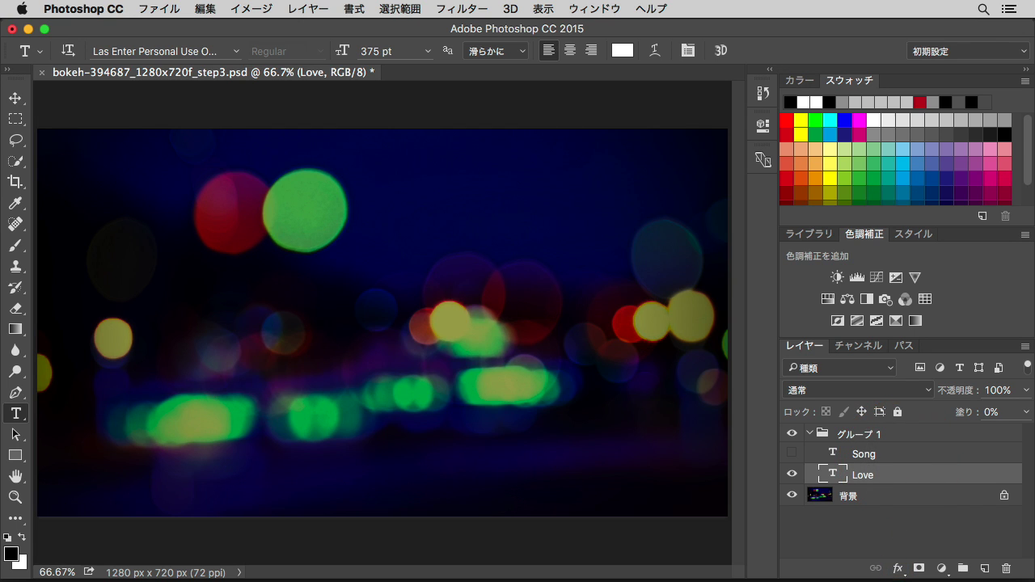
left_click(897, 568)
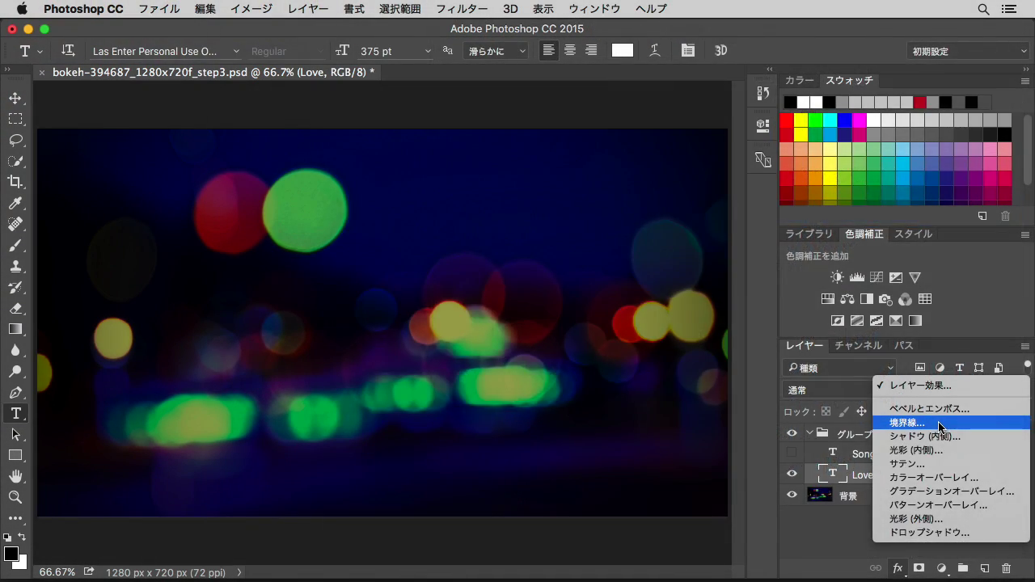
- Add a 48 px centre-positioned Stroke in スクリーン (Screen) blend mode to Love
left_click(938, 423)
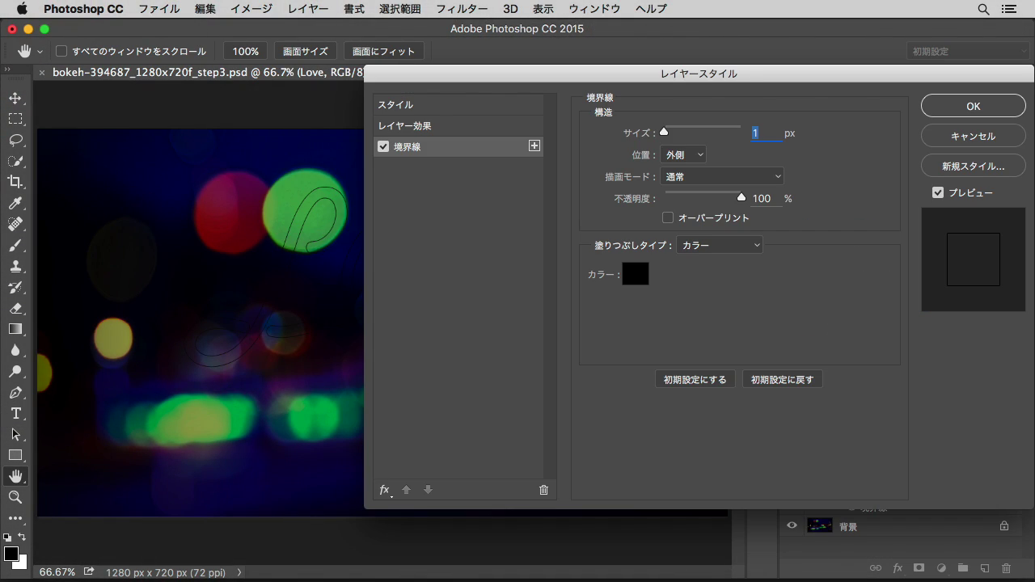
left_click_drag(748, 77, 862, 78)
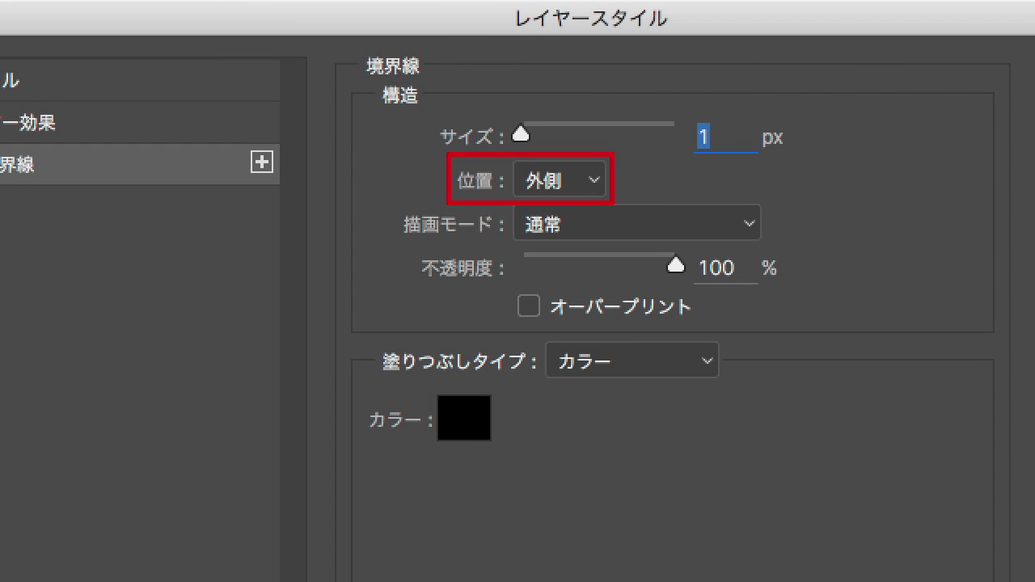
left_click(596, 186)
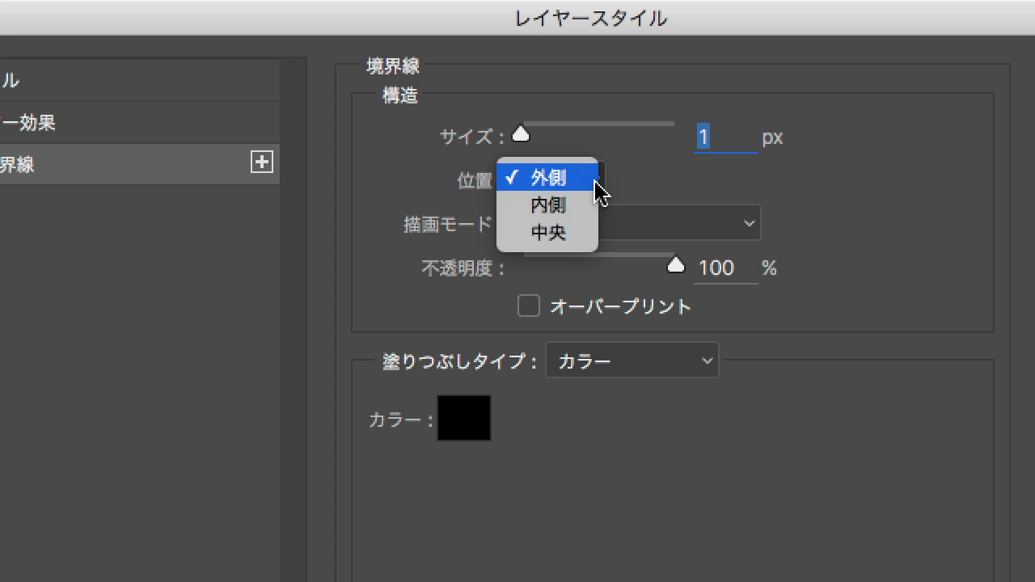
left_click(549, 233)
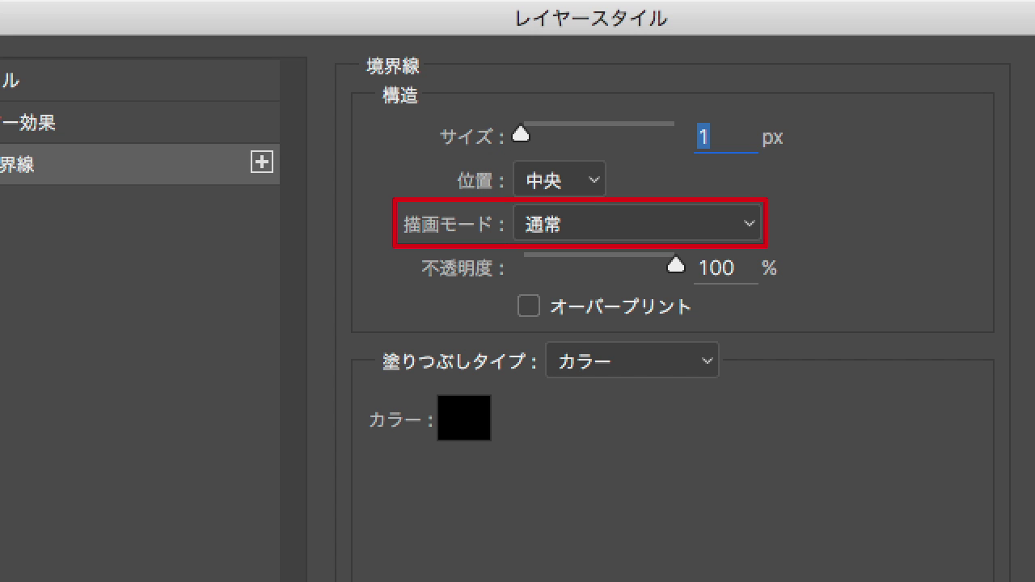
left_click(751, 229)
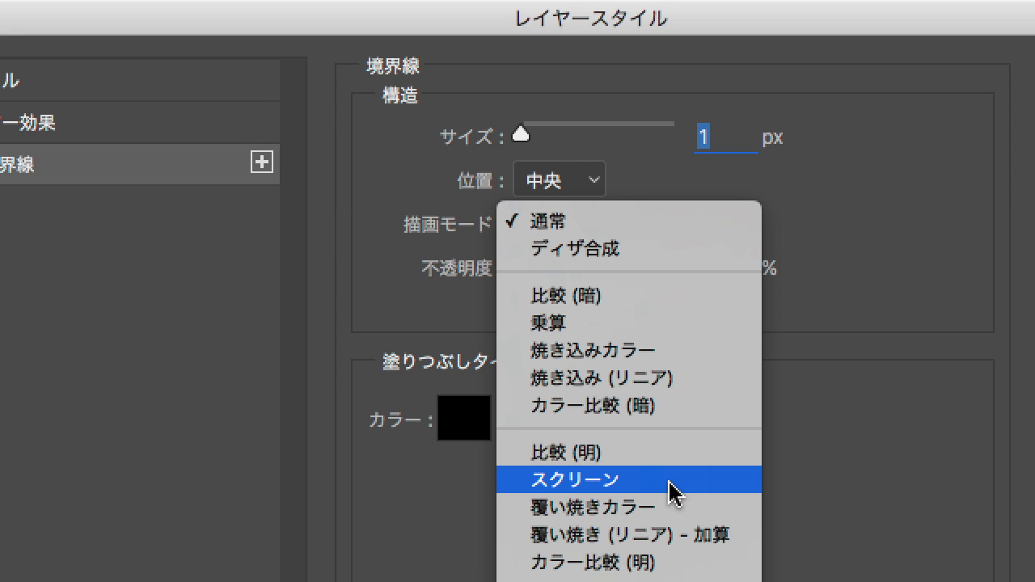
left_click(672, 493)
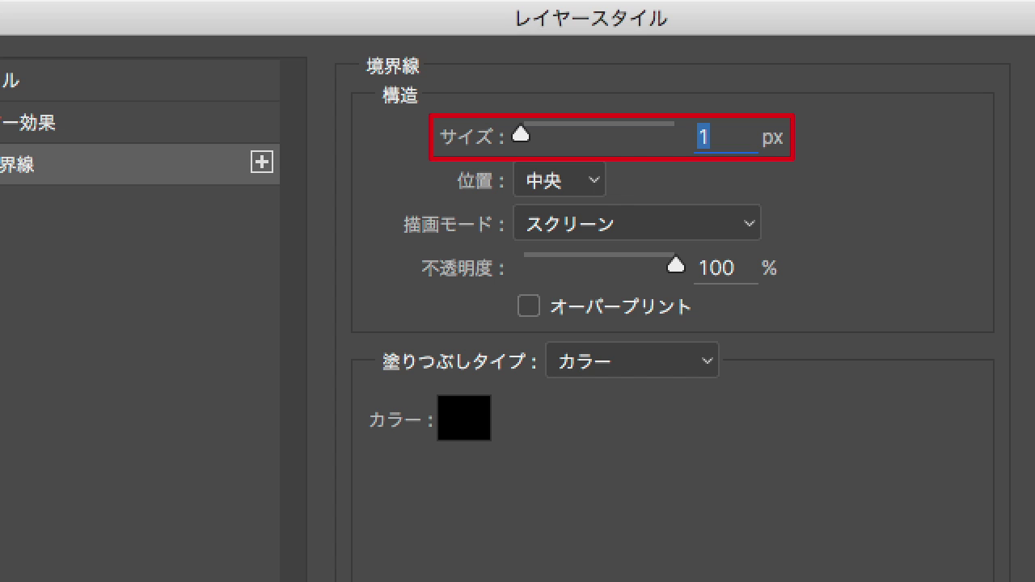
type("48")
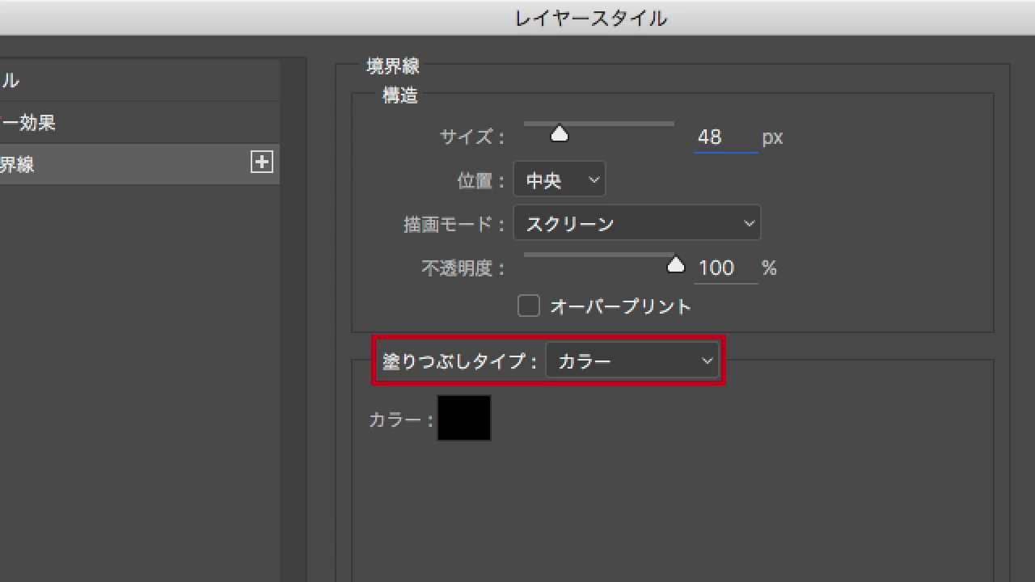
- Fill the stroke with a dithered シェイプバースト (shape burst) gradient
left_click(710, 370)
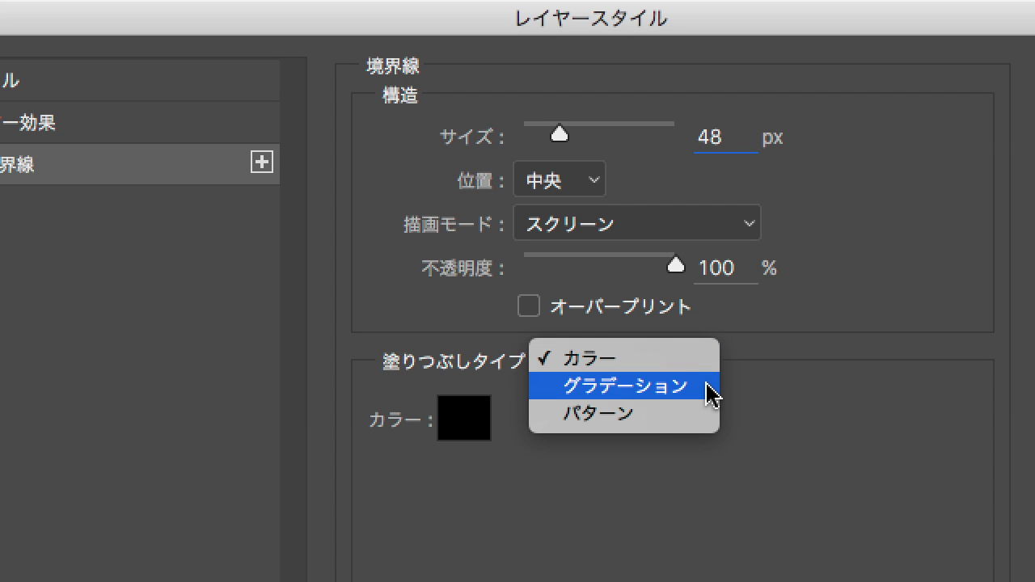
left_click(711, 387)
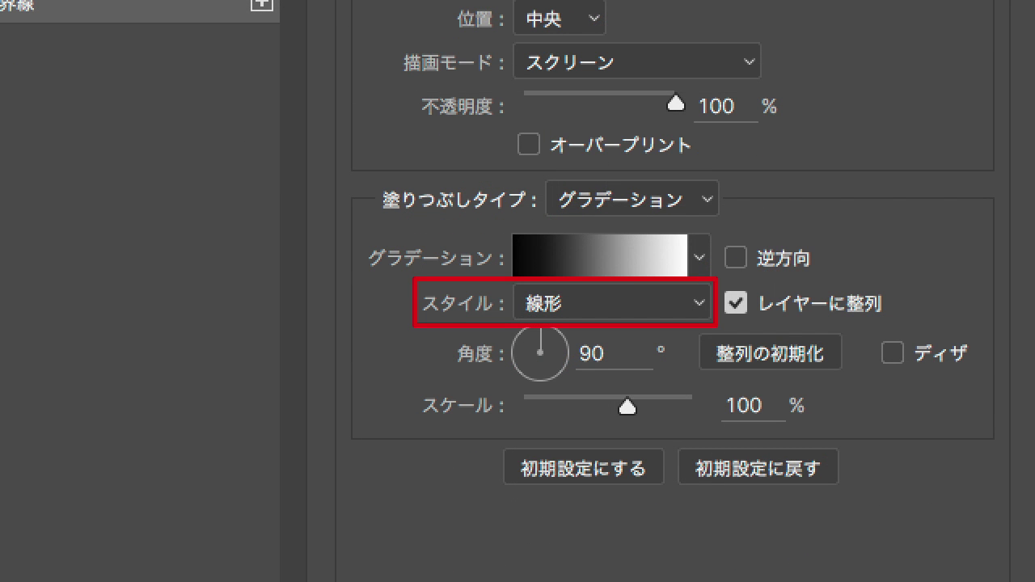
left_click(700, 312)
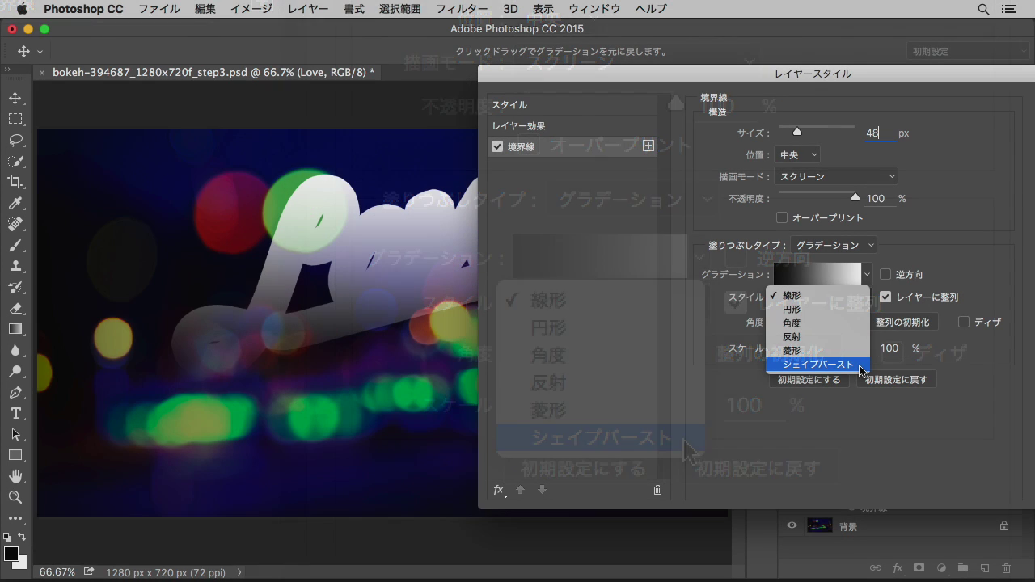
left_click(684, 441)
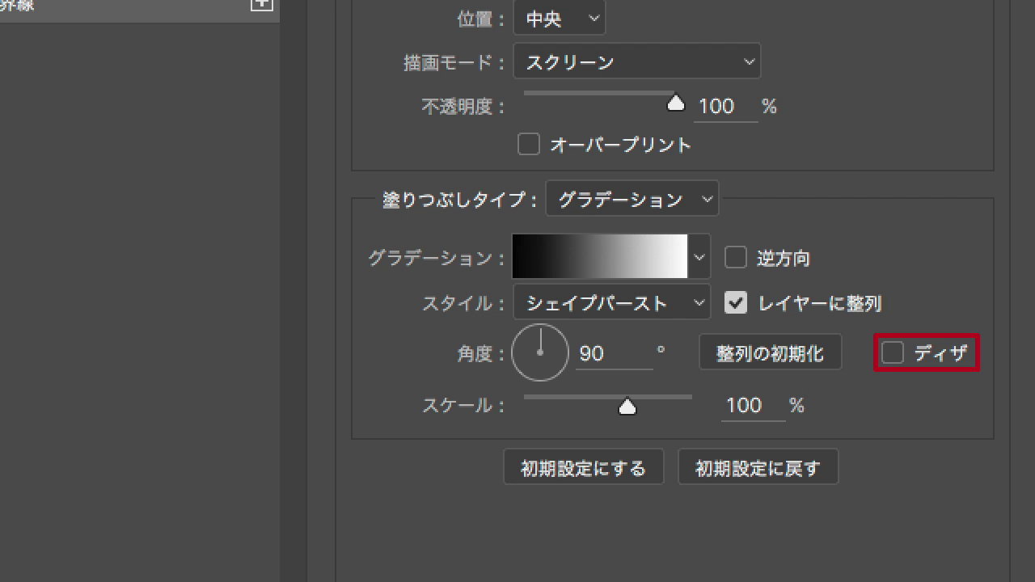
left_click(893, 354)
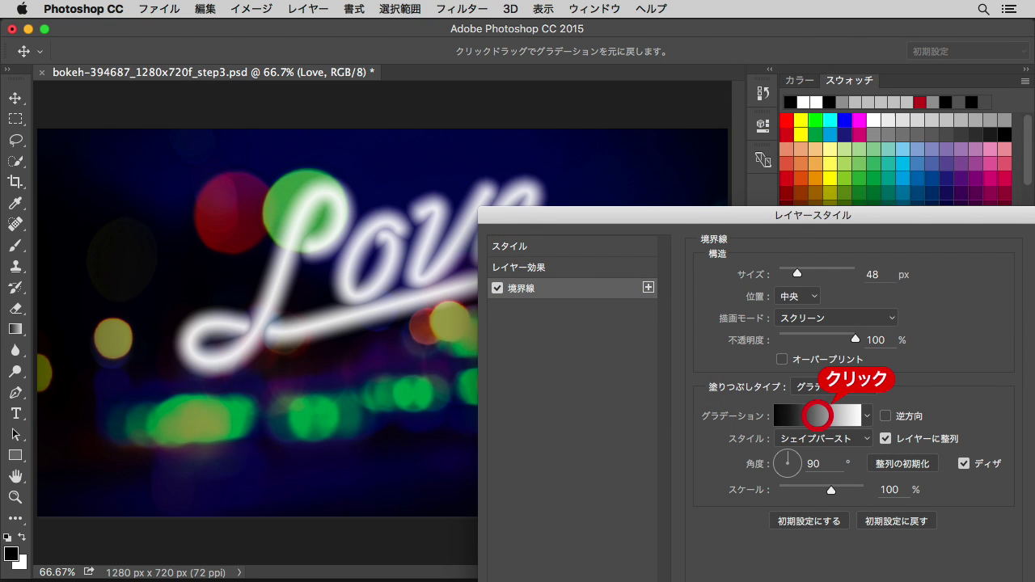
- Make the stroke gradient red on the left, pale yellow on the right, with a yellow stop at 60%
left_click(818, 414)
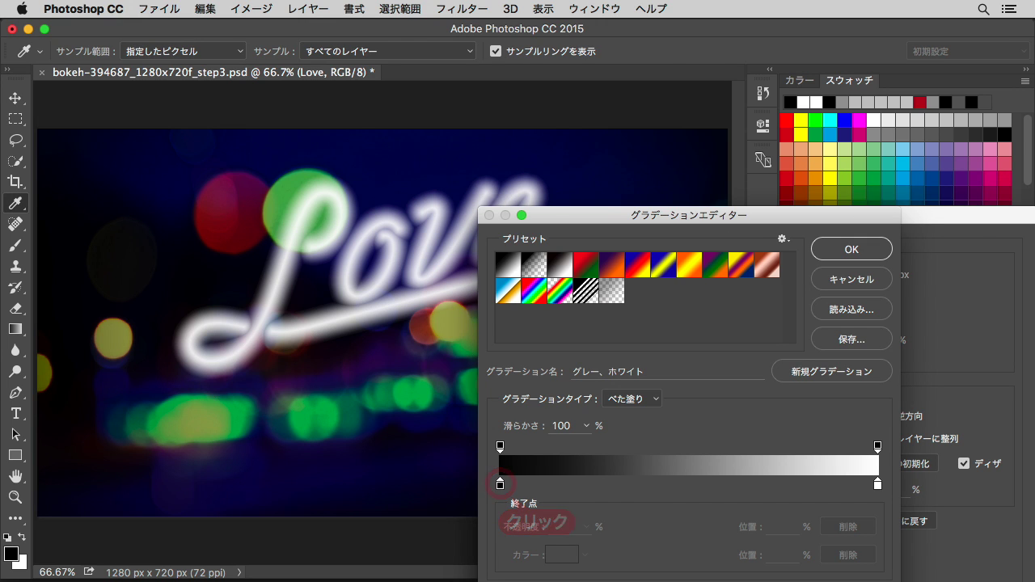
left_click(499, 484)
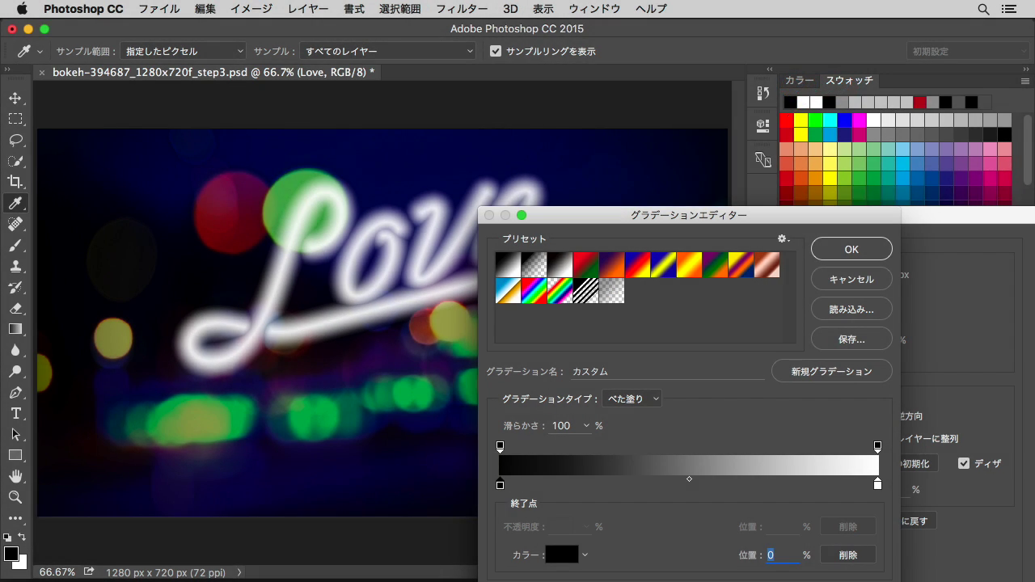
left_click(789, 118)
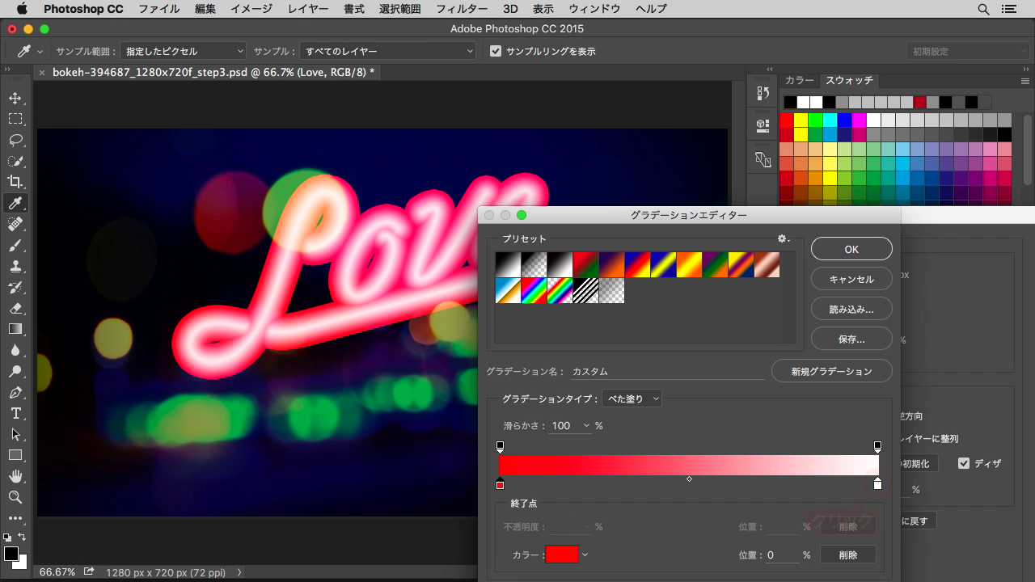
left_click(877, 485)
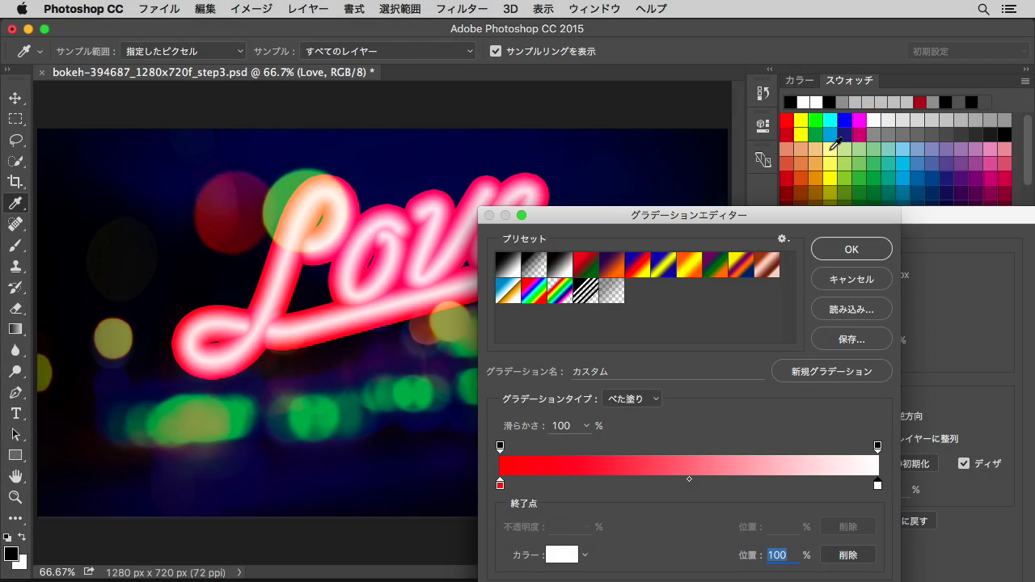
left_click(830, 150)
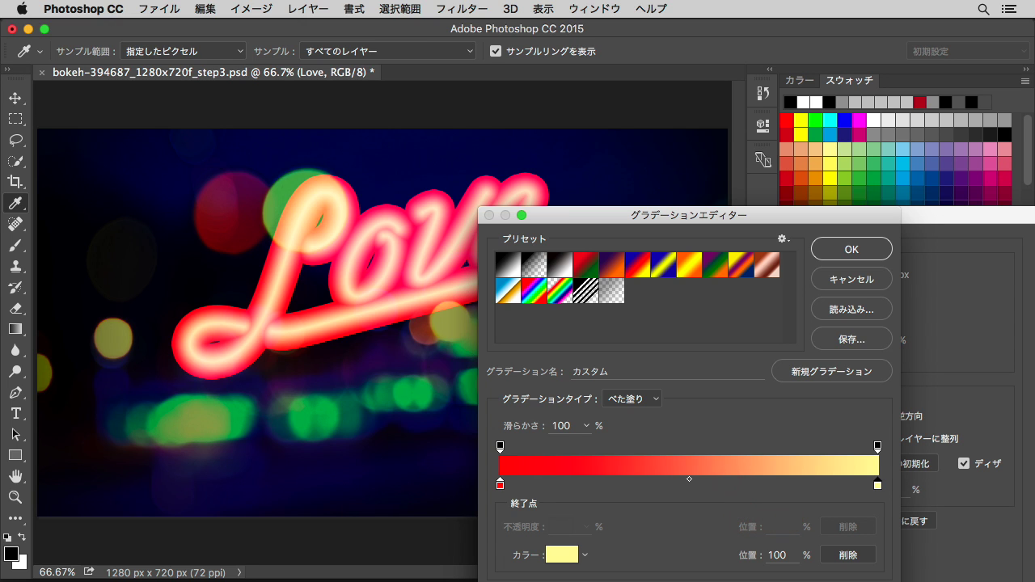
left_click(726, 484)
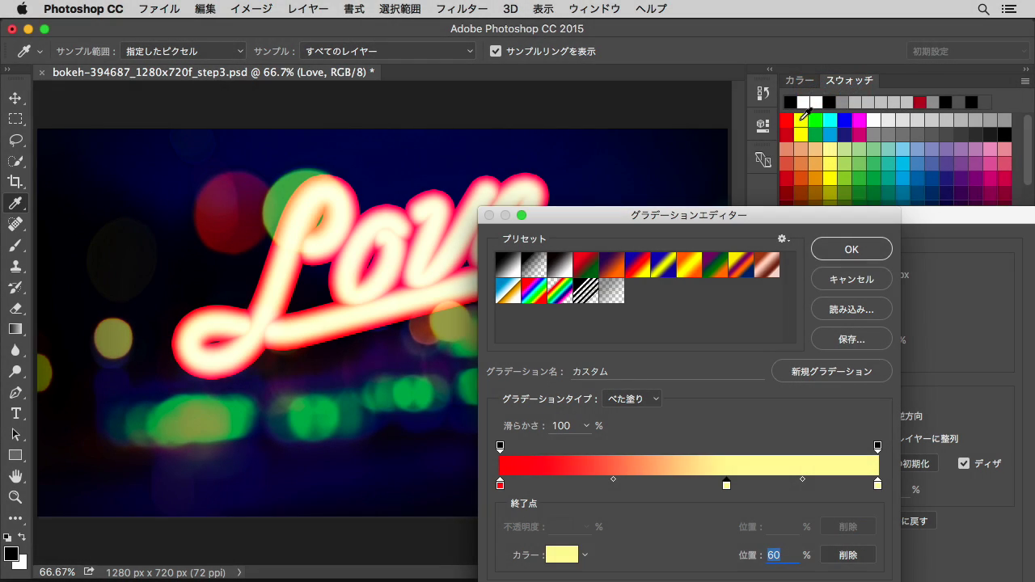
left_click(801, 119)
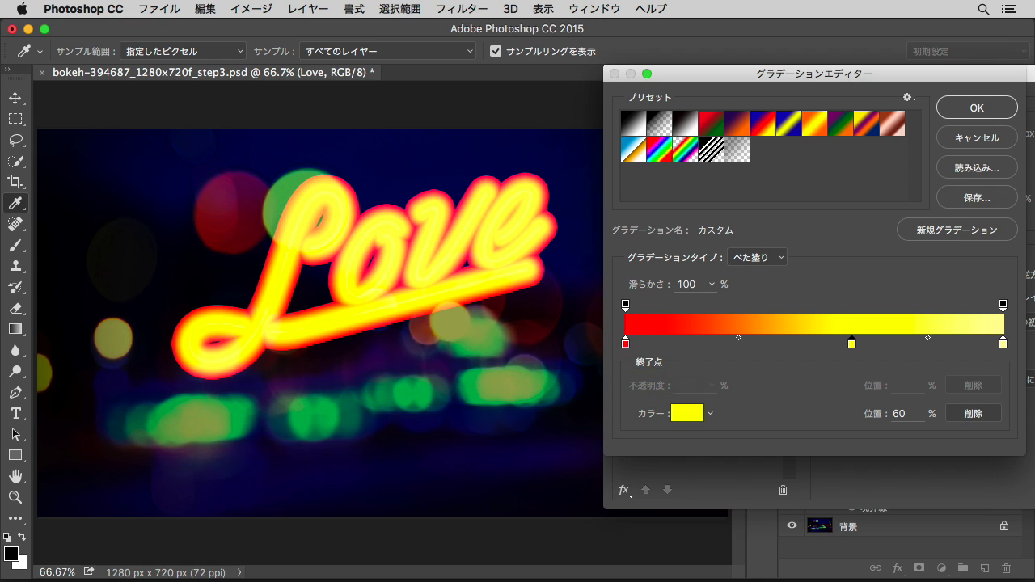
left_click(625, 343)
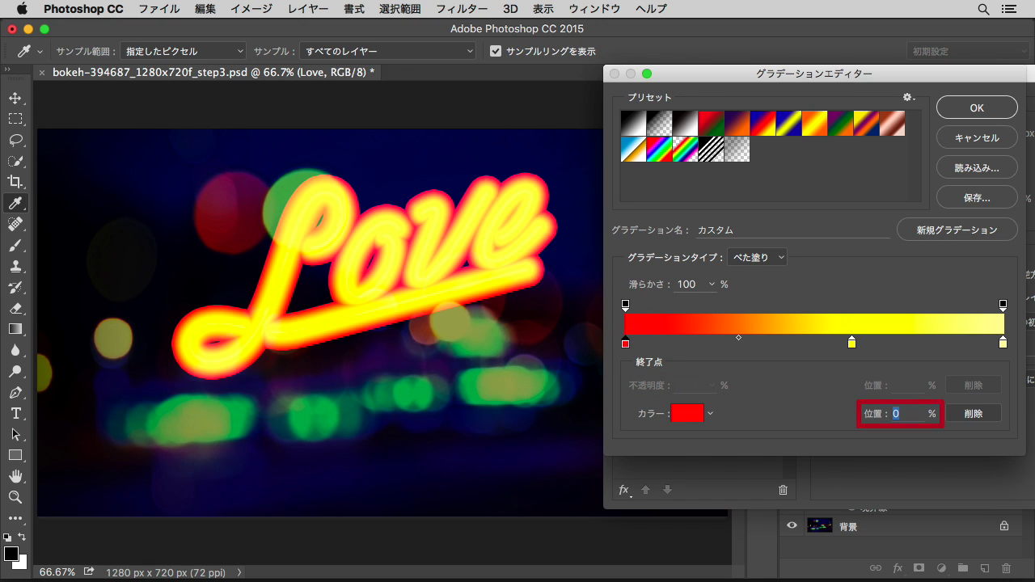
- Move the red gradient stop to 55% and the pale-yellow stop to 65%
type("55")
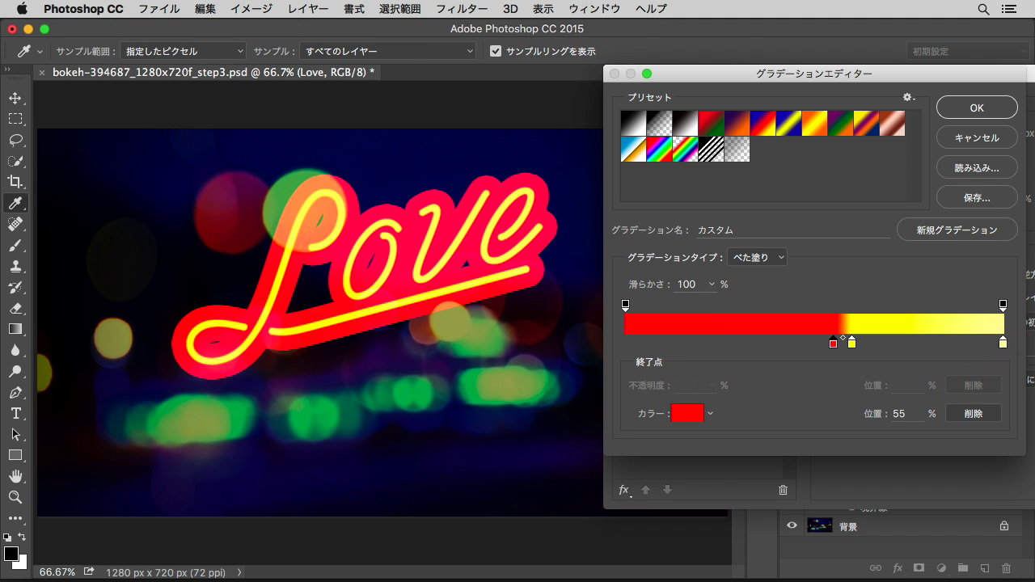
left_click(1003, 344)
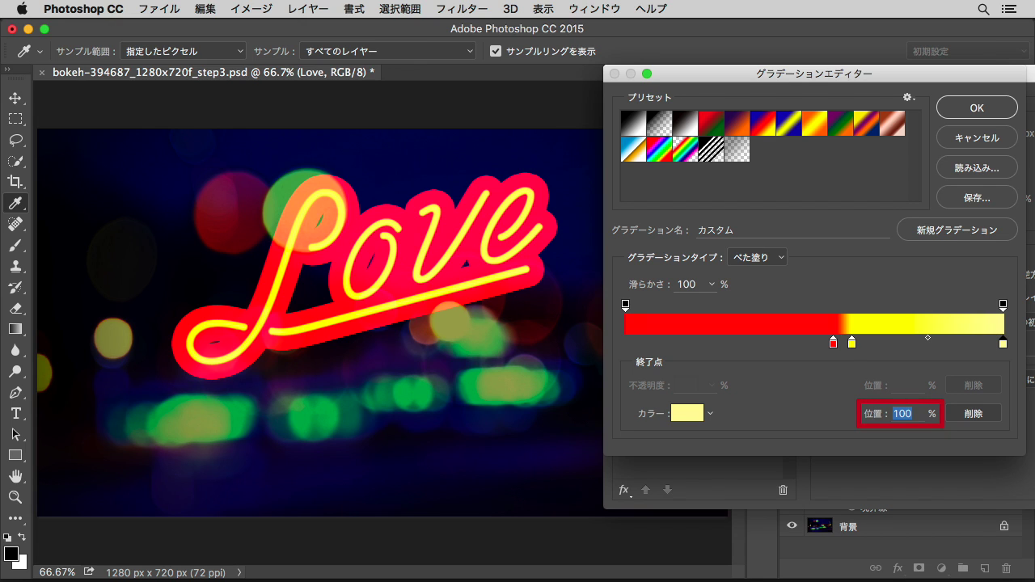
type("65")
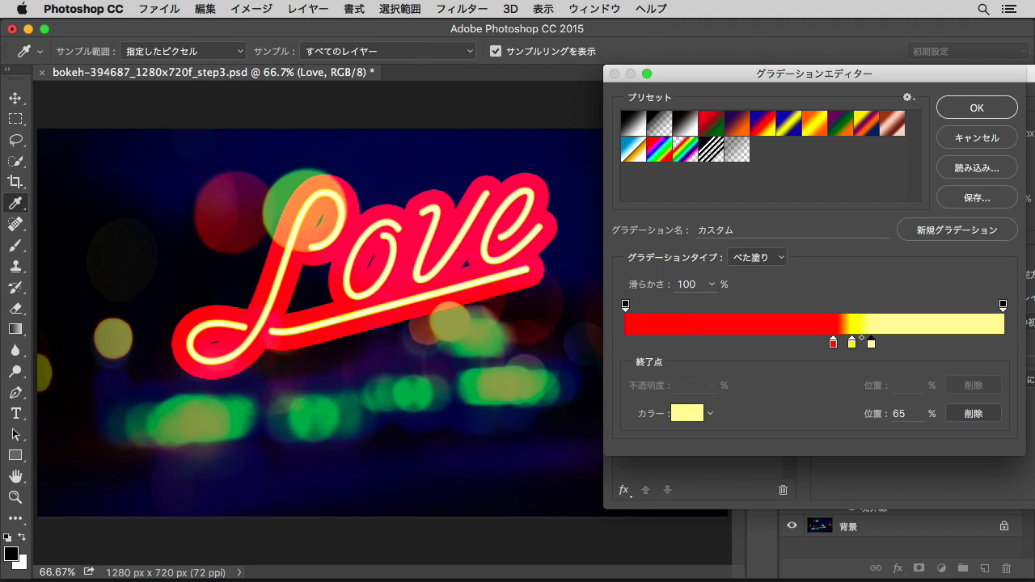
left_click(624, 304)
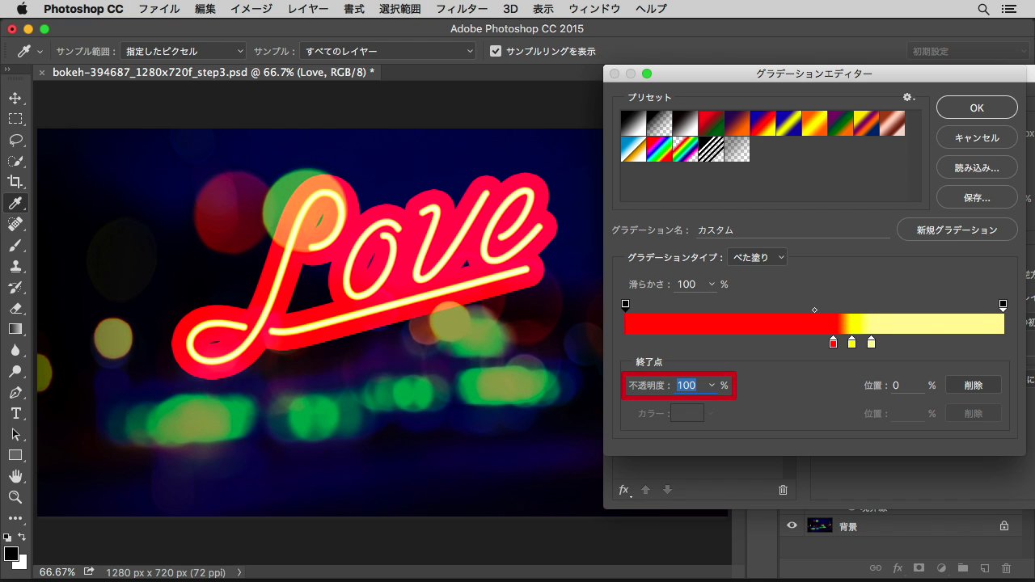
- Set the left opacity stop to 0%, the right opacity stop at 65%, midpoint 85%, and apply
type("0")
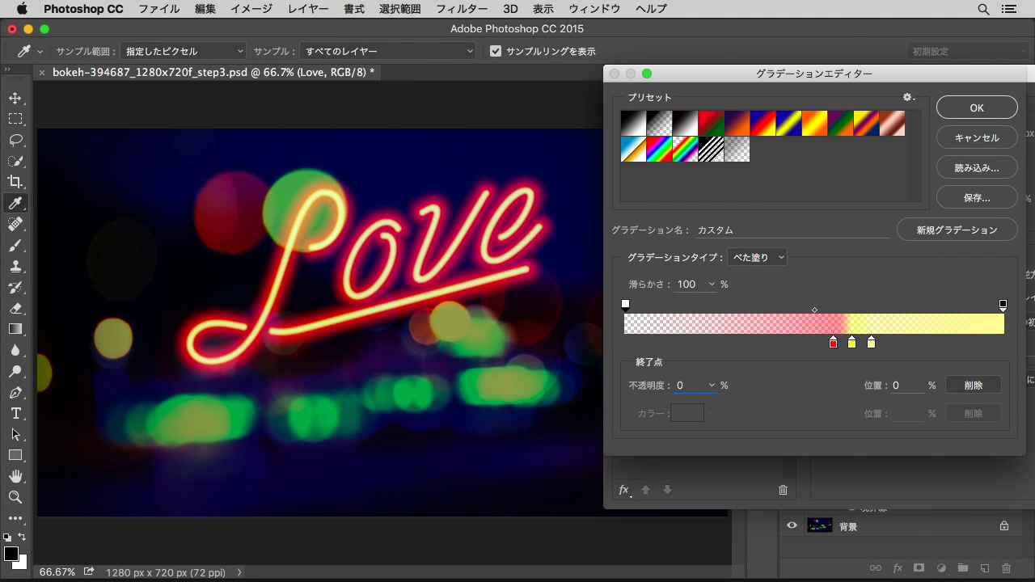
left_click(1003, 305)
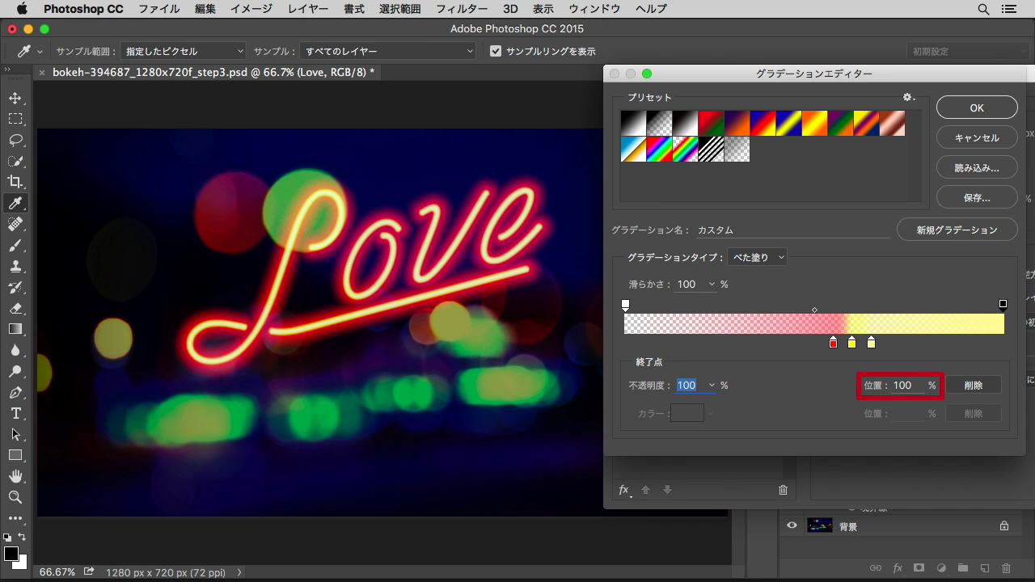
key("Tab")
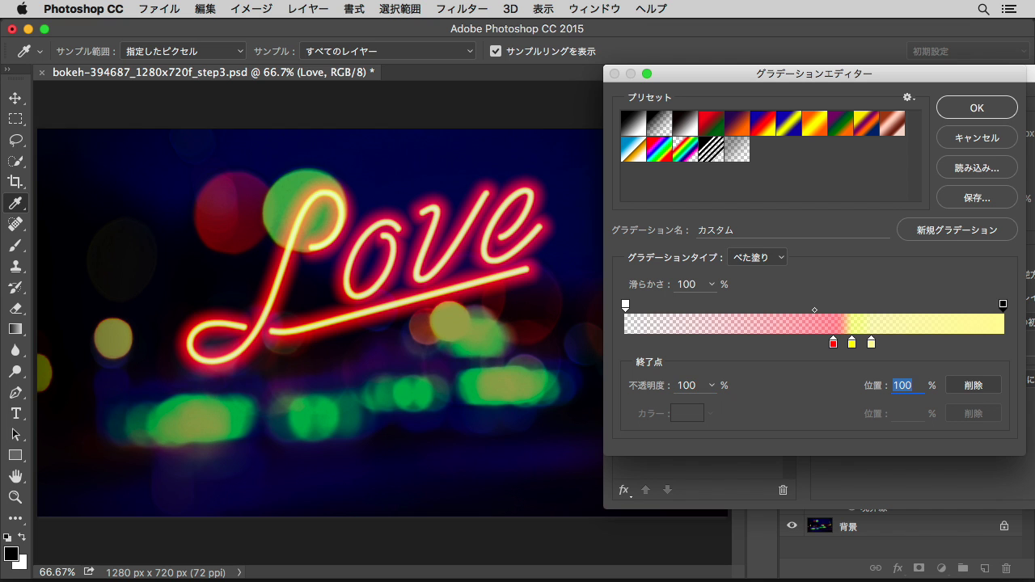
type("65")
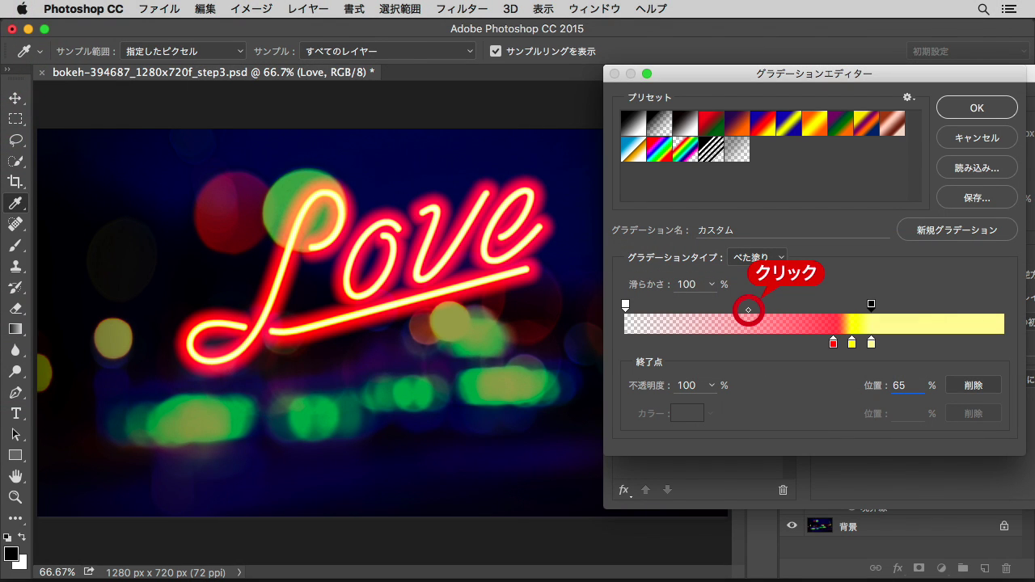
left_click(748, 310)
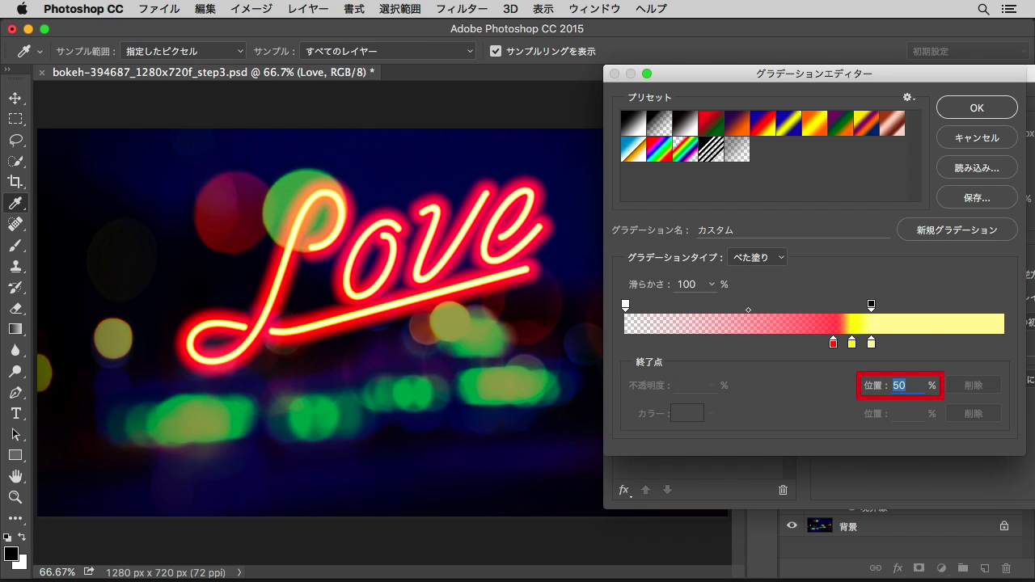
type("85")
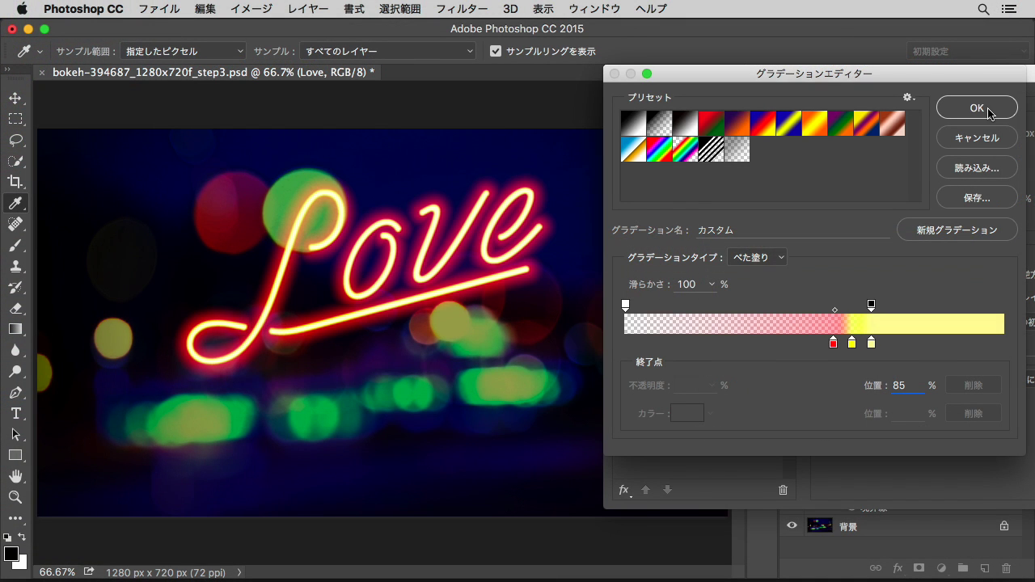
left_click(988, 112)
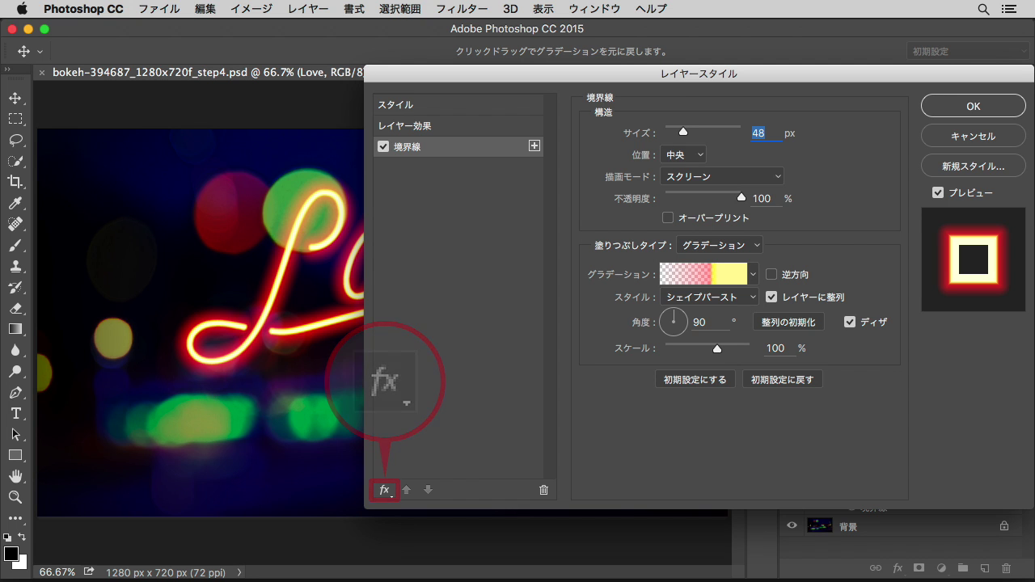
- Add a drop shadow to the Love text with 'Layer Knocks Out Drop Shadow' turned off
left_click(383, 490)
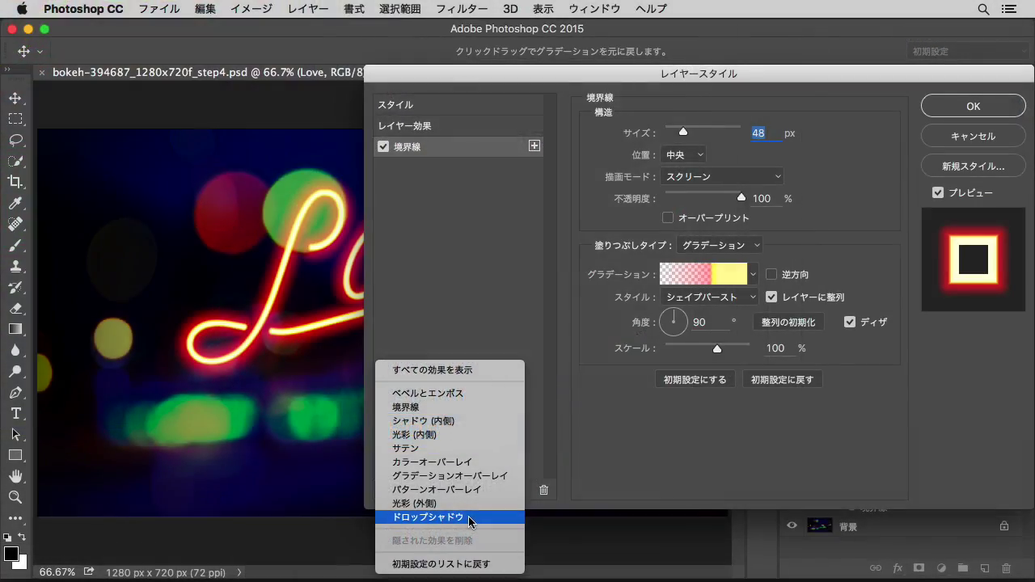
left_click(471, 518)
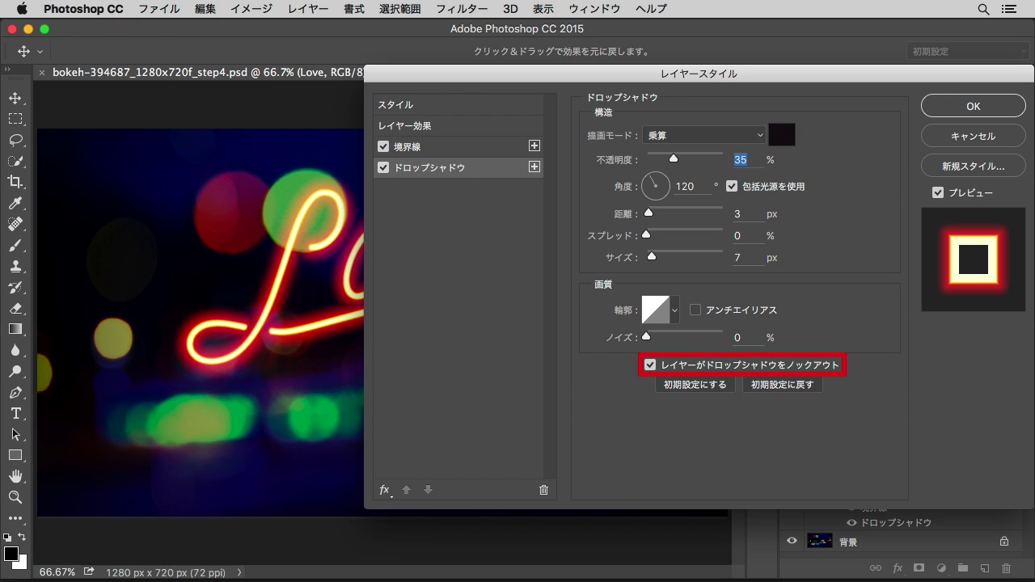
left_click(649, 364)
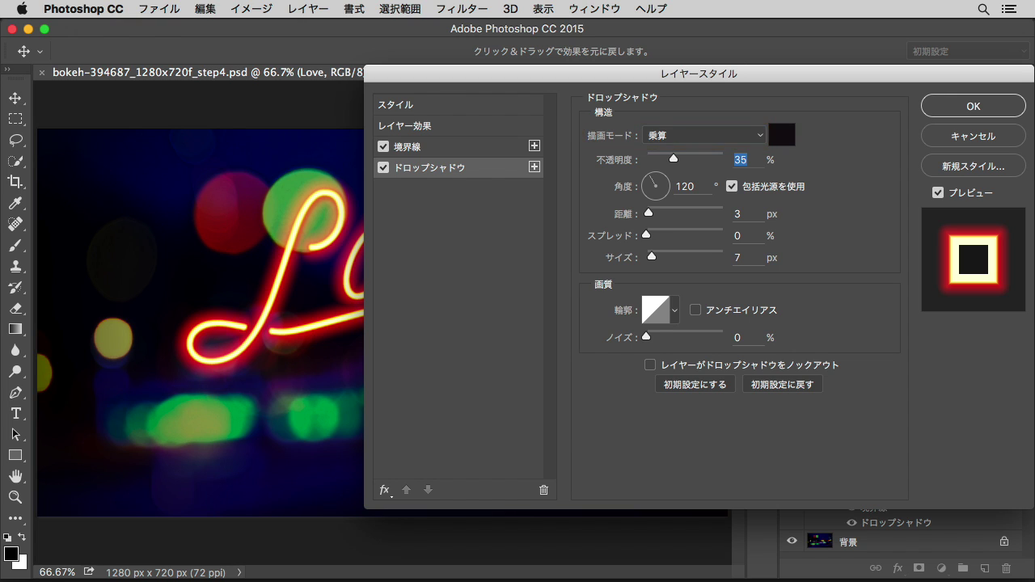
left_click(760, 136)
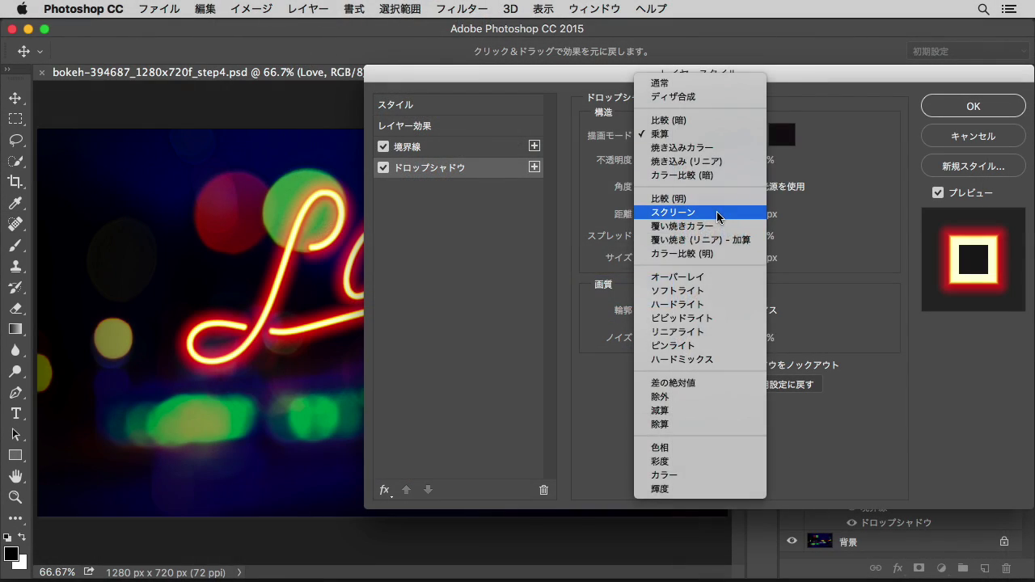
- Make Love's drop shadow Screen mode, red ff0000, 50% opacity, 60 px distance, 36 px size
left_click(718, 214)
left_click_drag(699, 74, 815, 215)
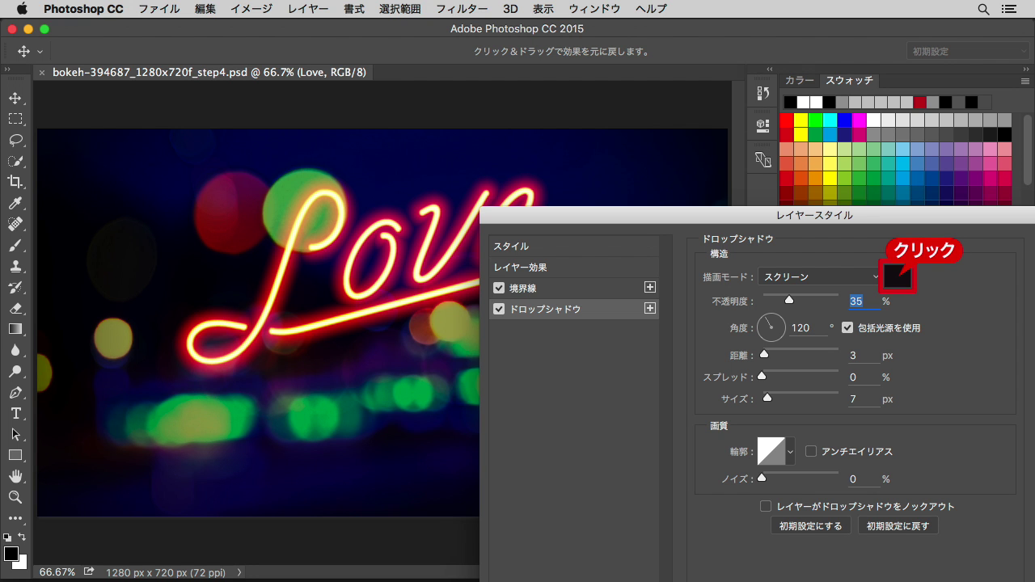
left_click(895, 277)
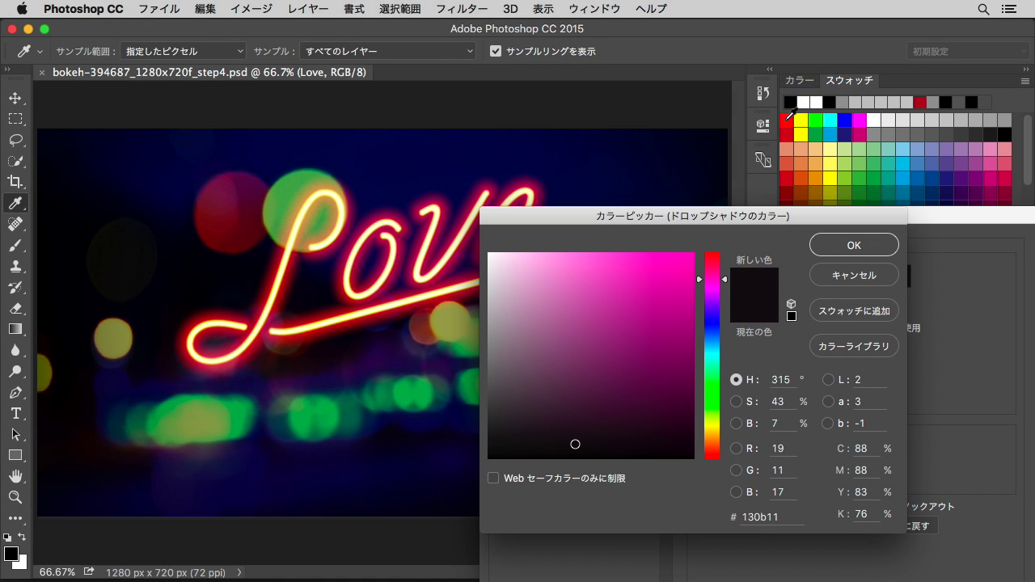
left_click(787, 119)
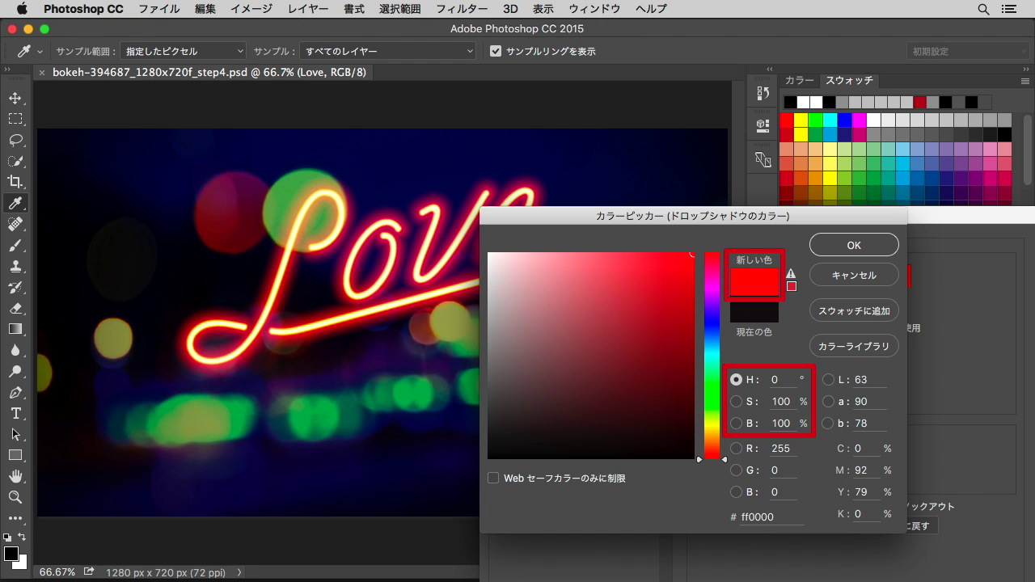
left_click(865, 248)
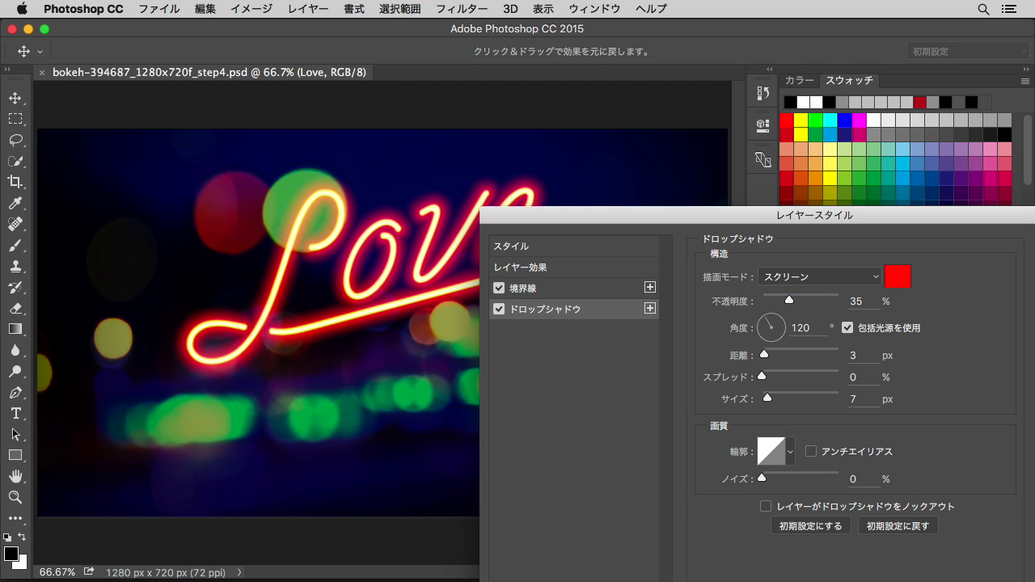
type("50")
double_click(859, 355)
type("60")
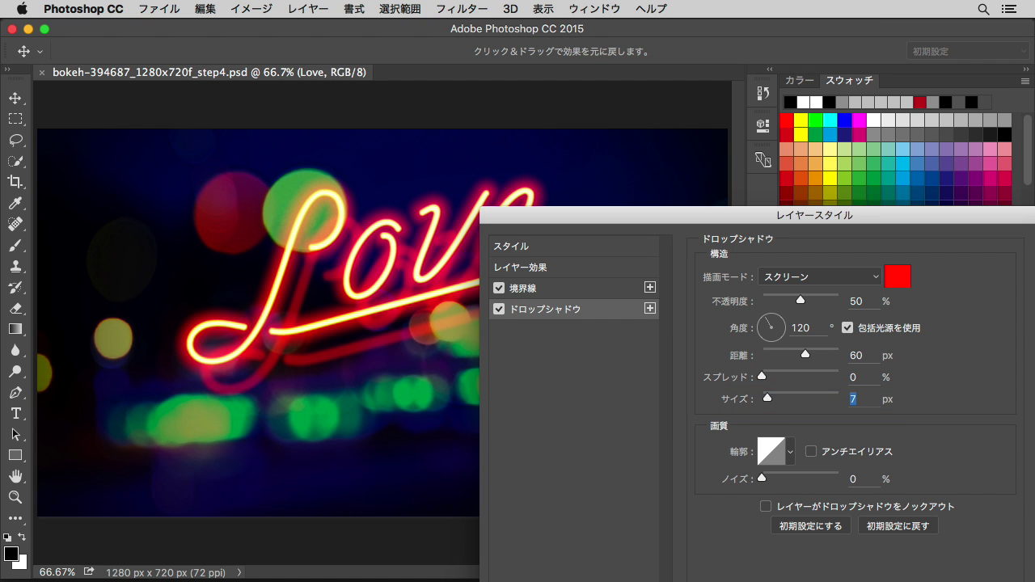
type("36")
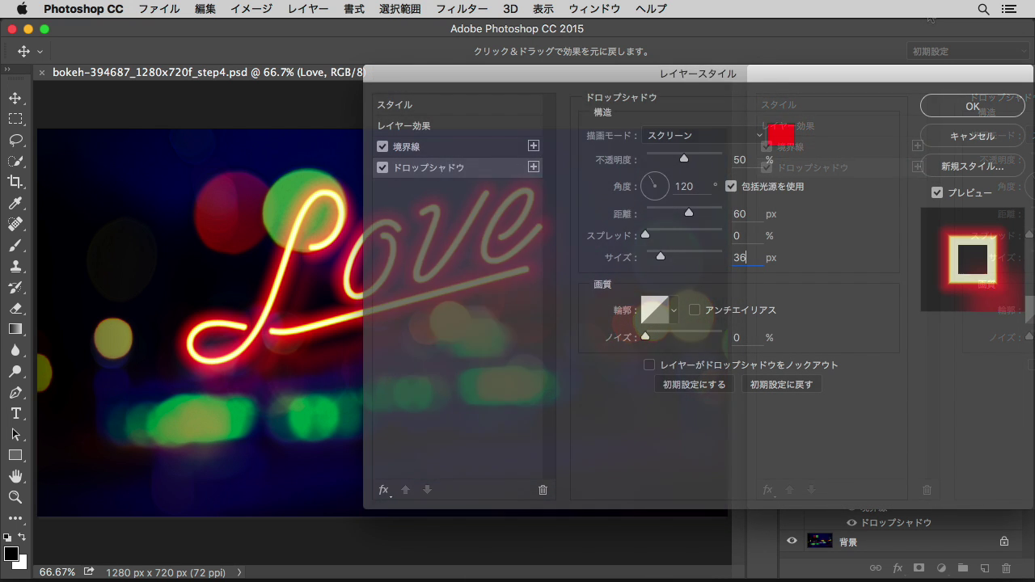
left_click(986, 109)
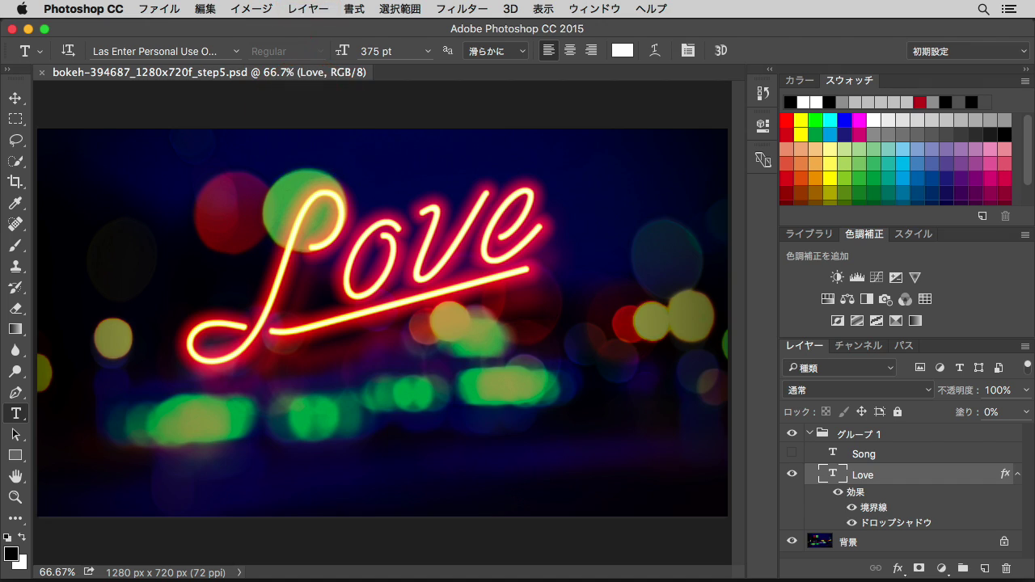
- Copy the Love layer style, then show and select the Song text layer
left_click(305, 14)
mouse_move(388, 155)
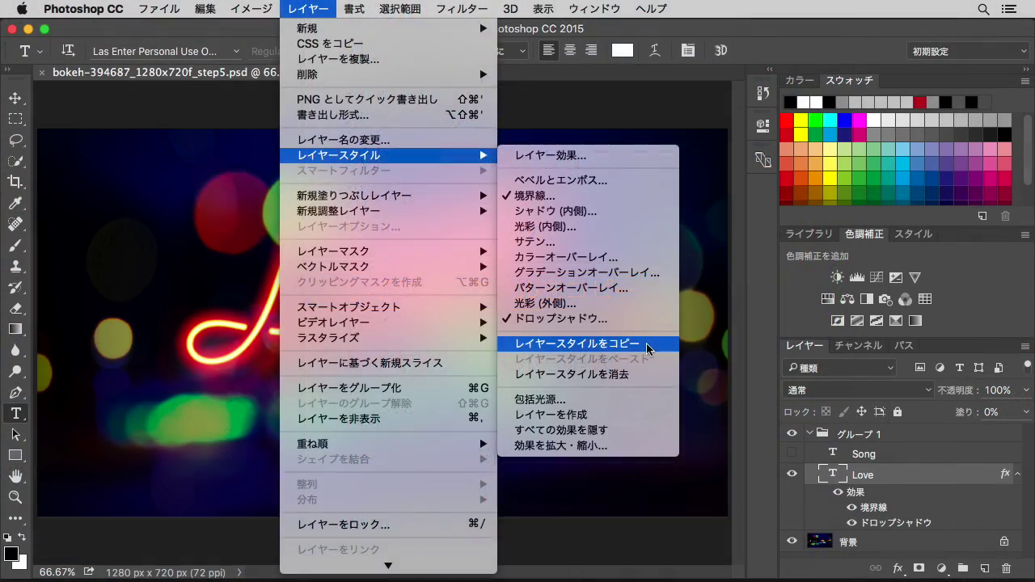
left_click(653, 301)
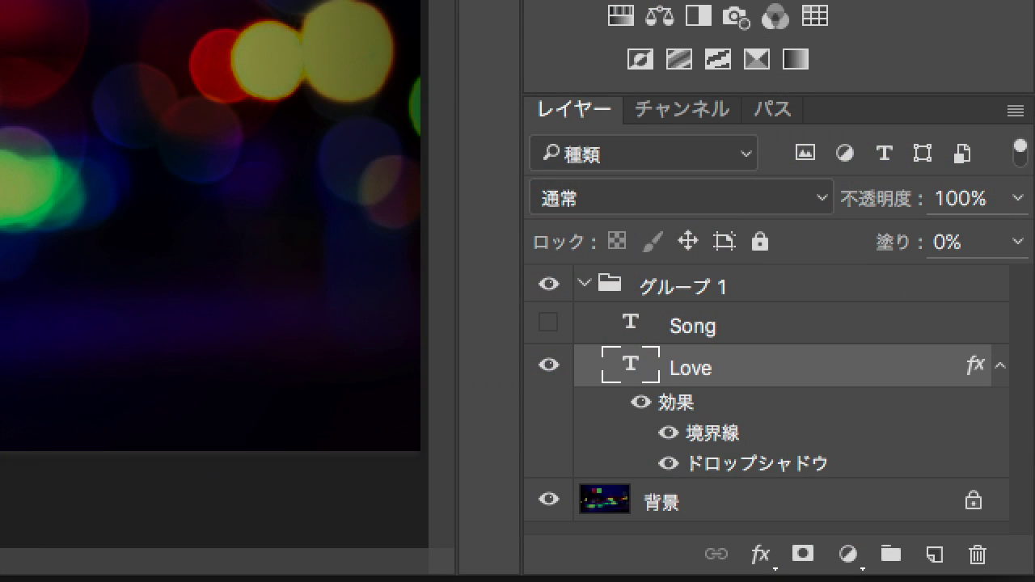
left_click(548, 324)
left_click(732, 335)
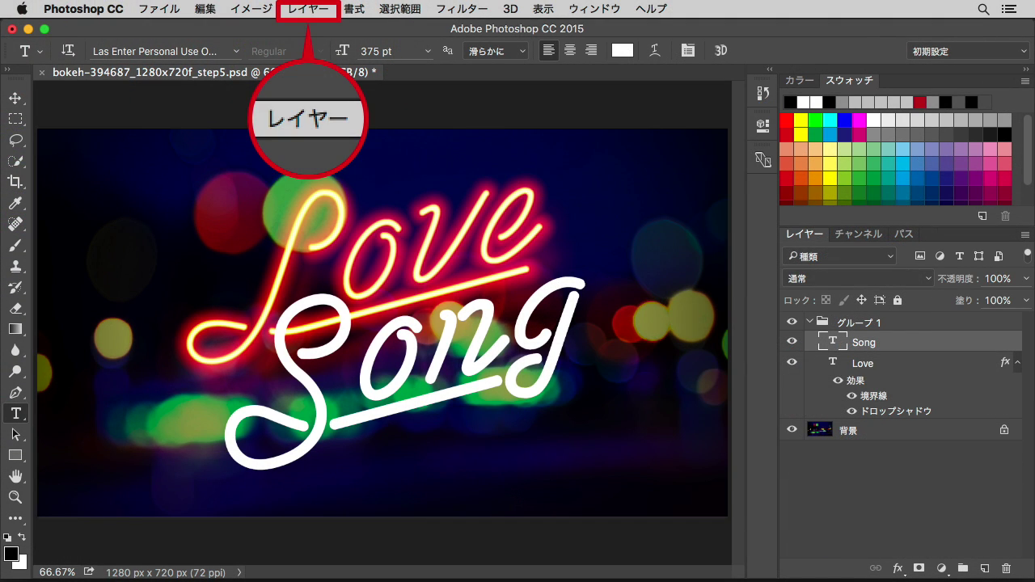
- Paste Love's layer style onto the Song layer and bring up its Stroke settings
left_click(305, 12)
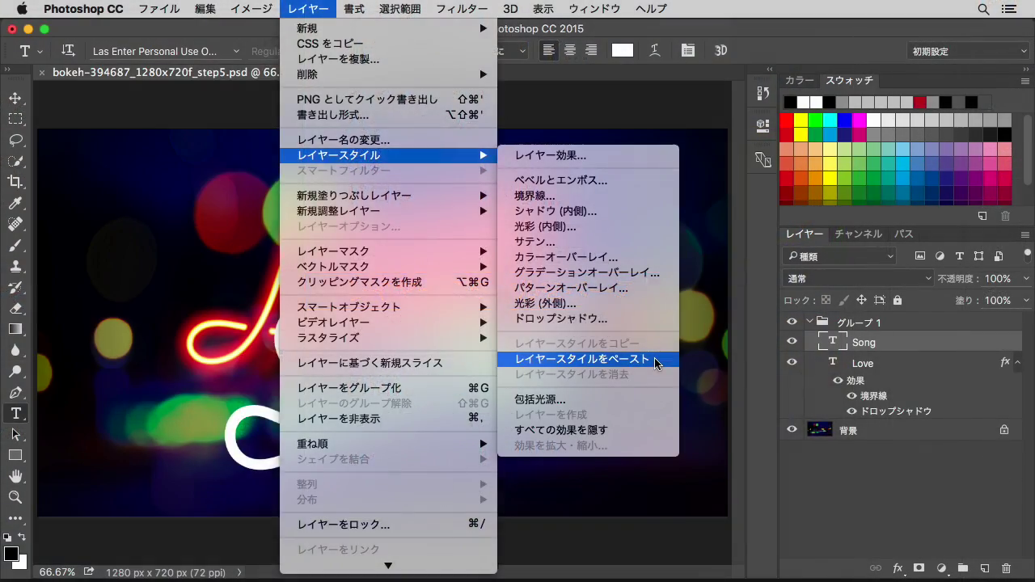
left_click(655, 363)
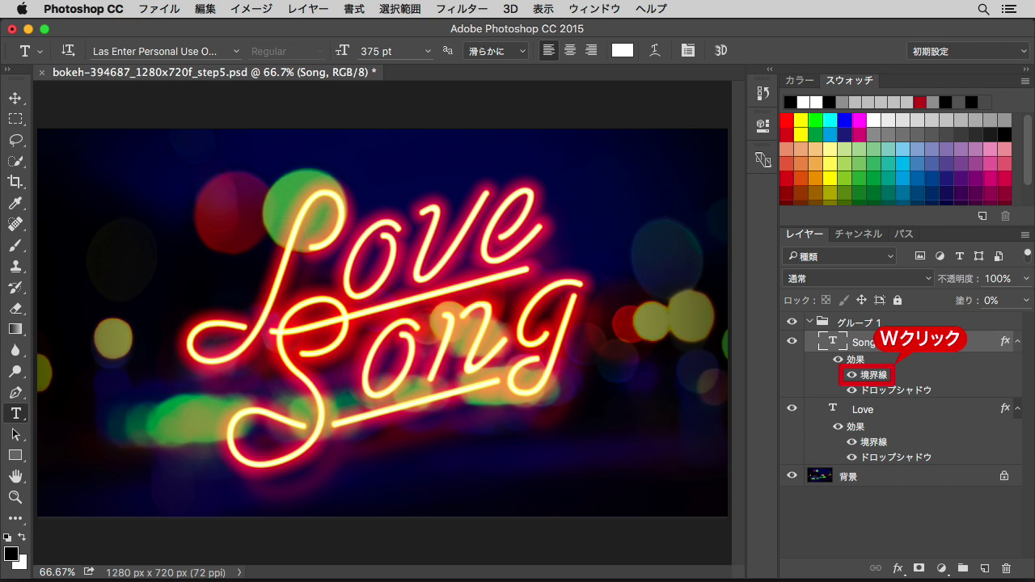
double_click(874, 375)
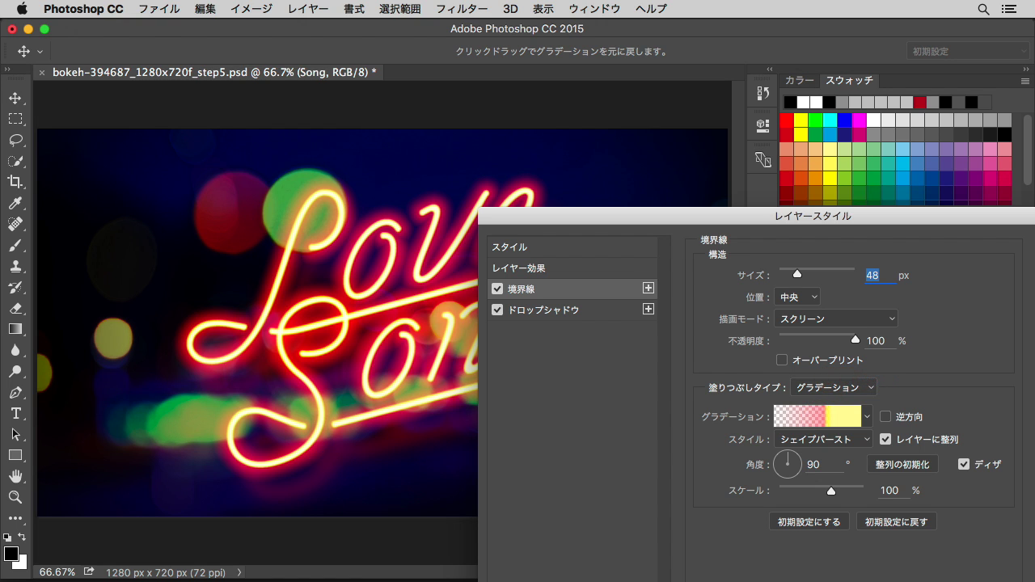
- Recolour Song's stroke gradient stops to blue, cyan at 60% and white at 65%
left_click(819, 417)
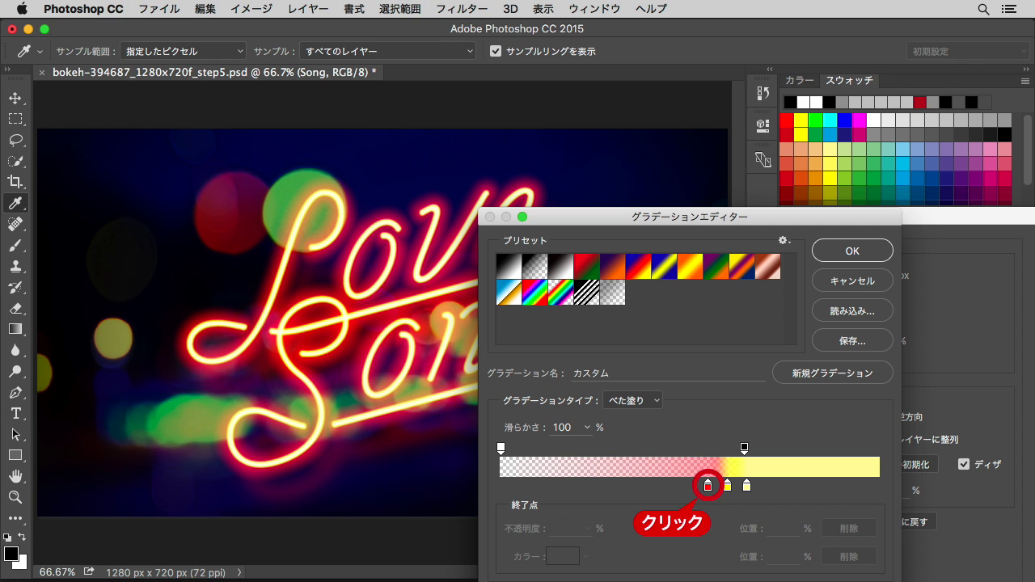
left_click(708, 487)
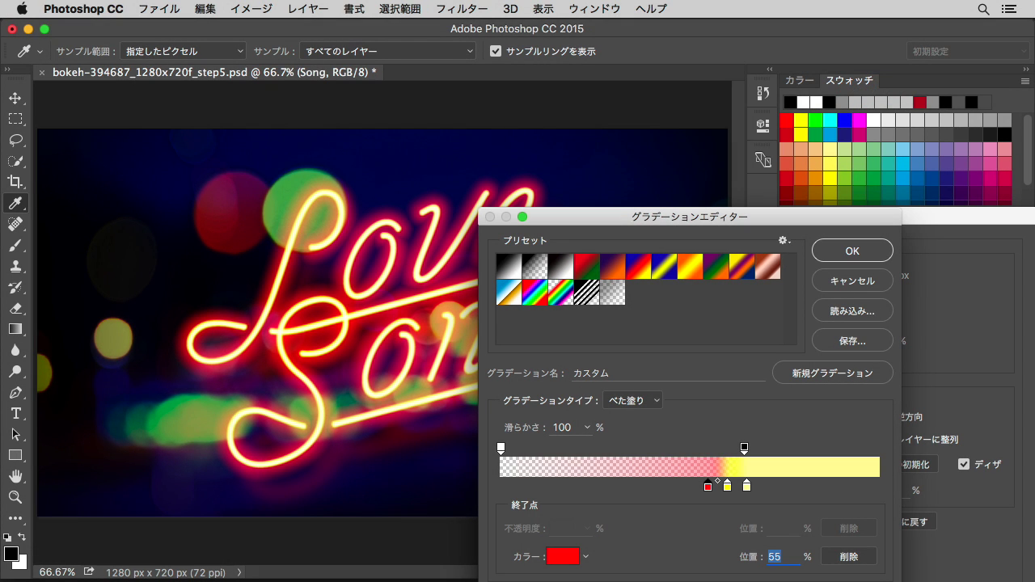
left_click(846, 118)
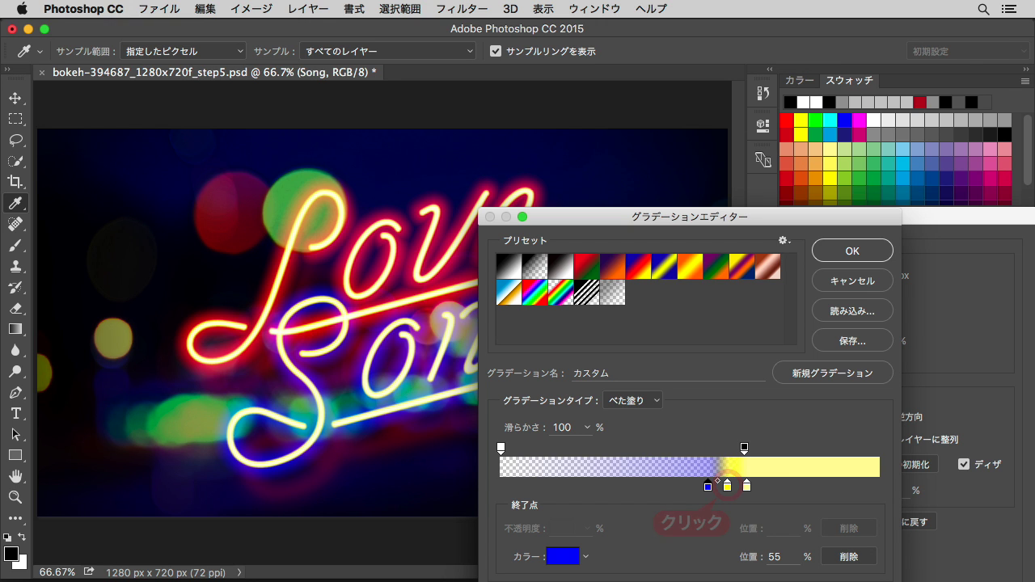
left_click(728, 486)
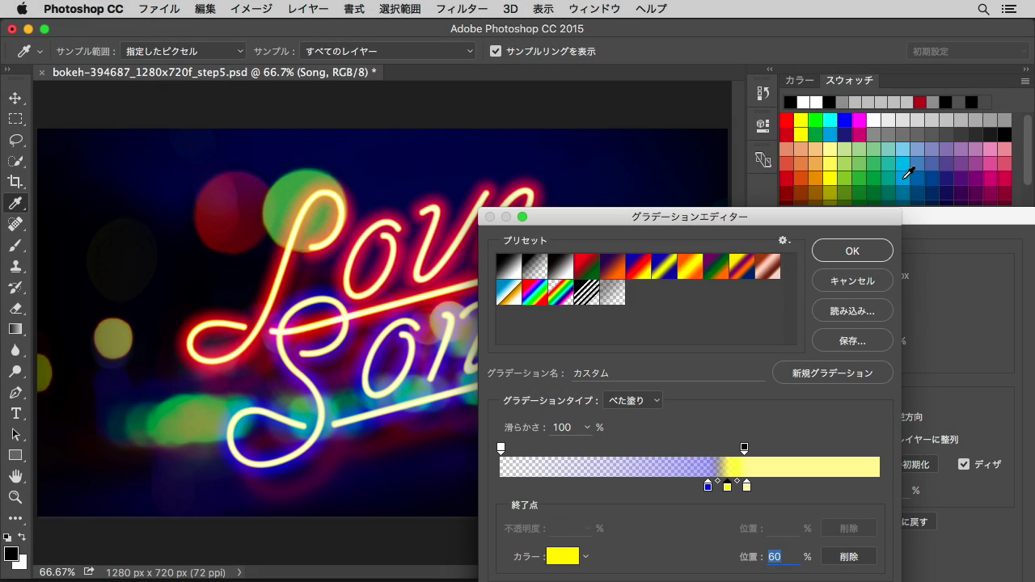
left_click(904, 177)
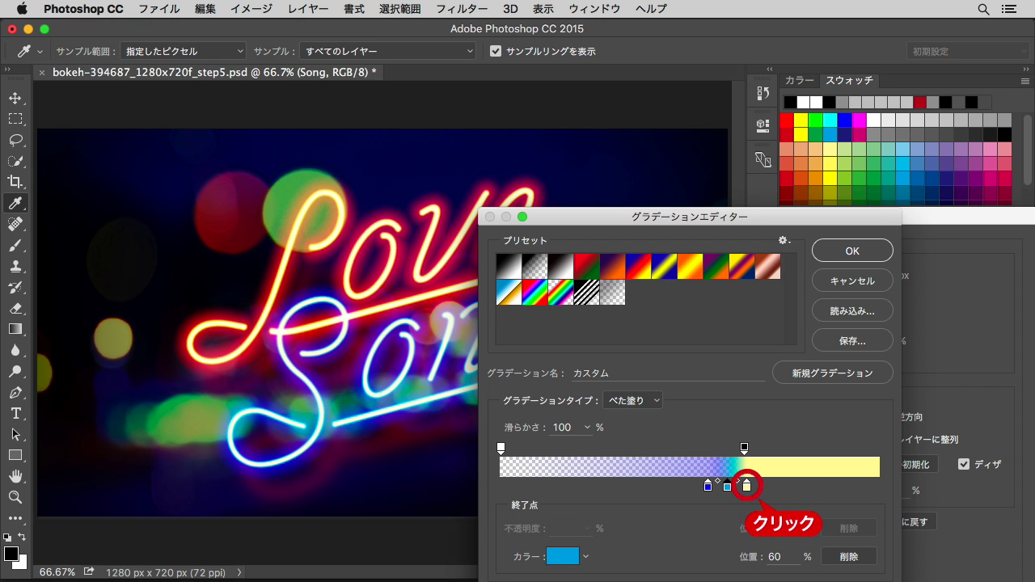
left_click(746, 486)
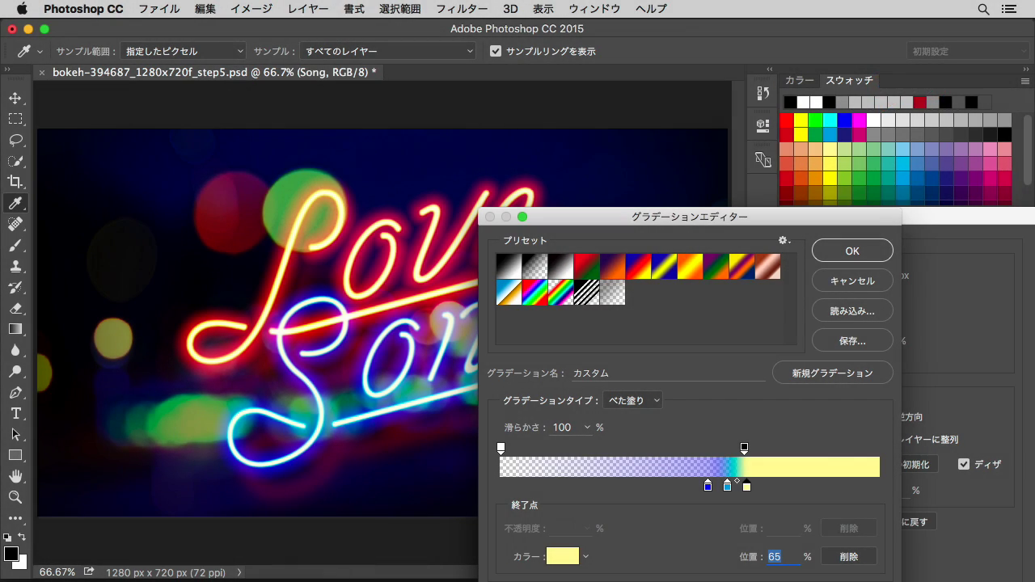
left_click(874, 120)
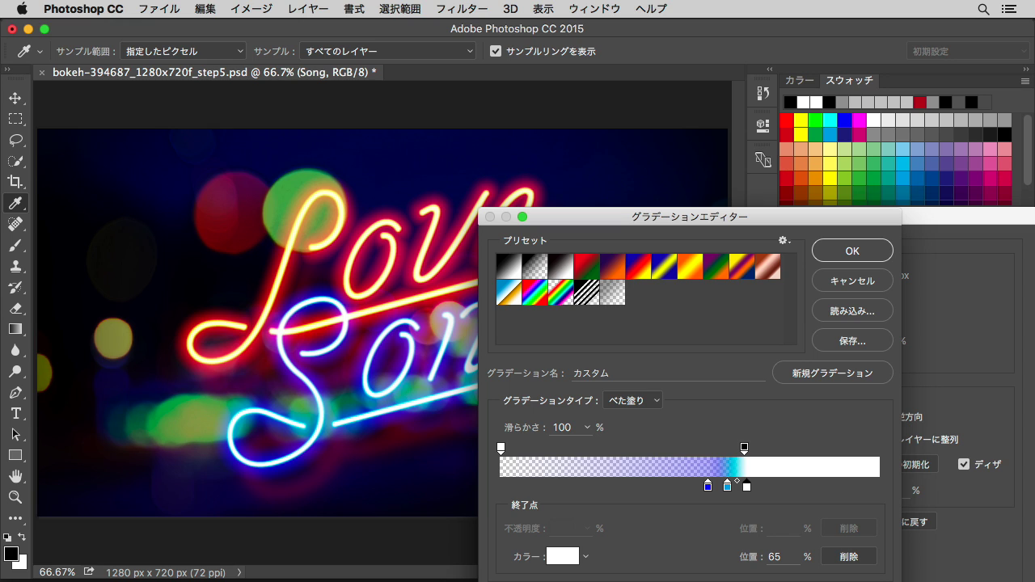
left_click(865, 255)
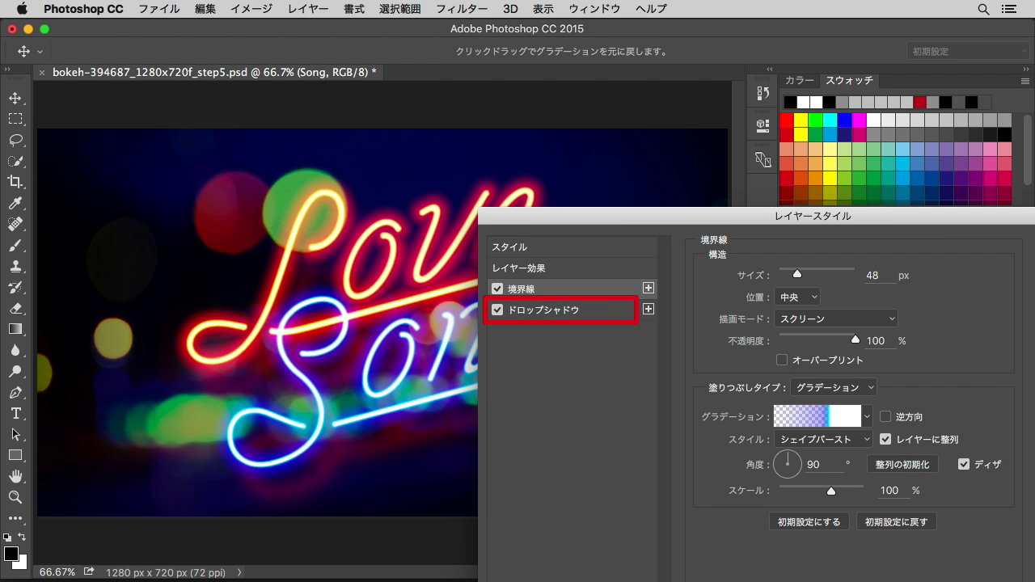
- Turn Song's Screen-mode drop shadow blue, apply it, then select the Background layer
left_click(587, 314)
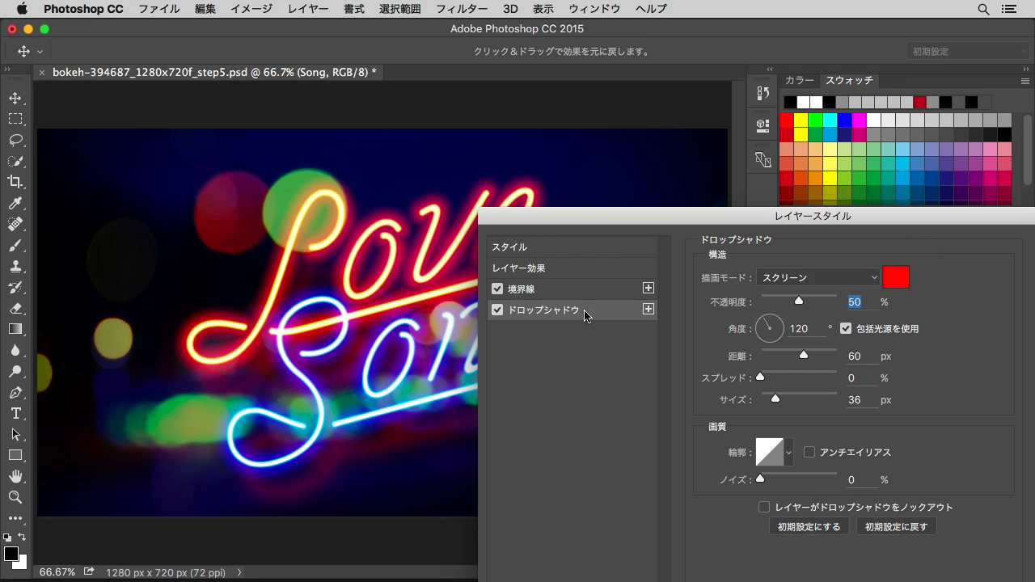
left_click(895, 278)
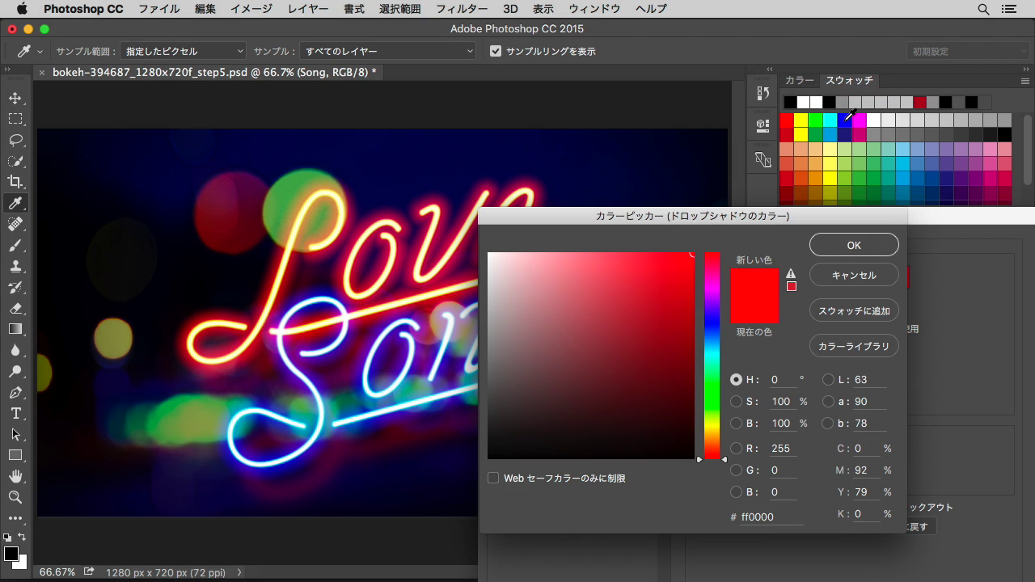
left_click(845, 119)
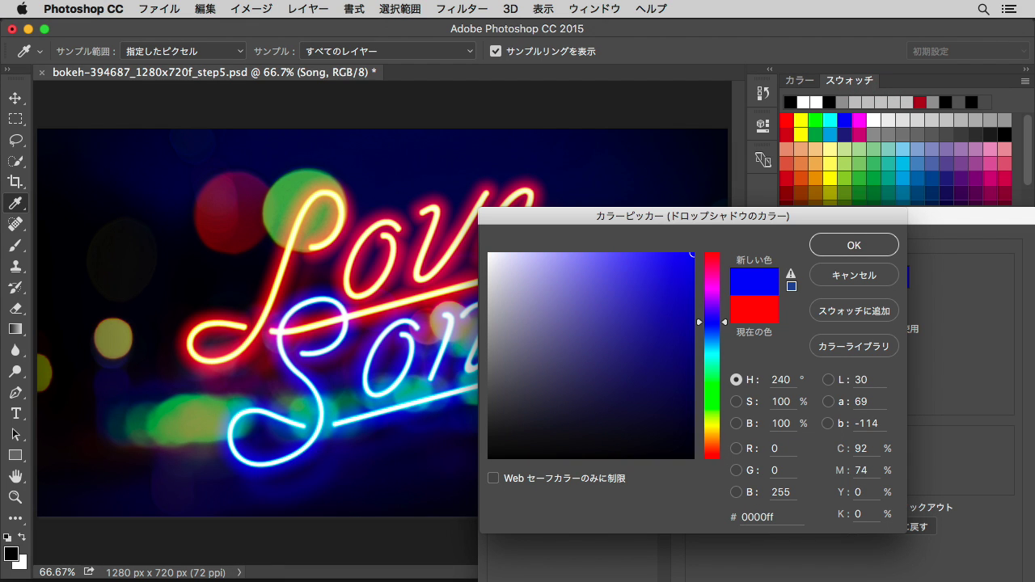
left_click(863, 245)
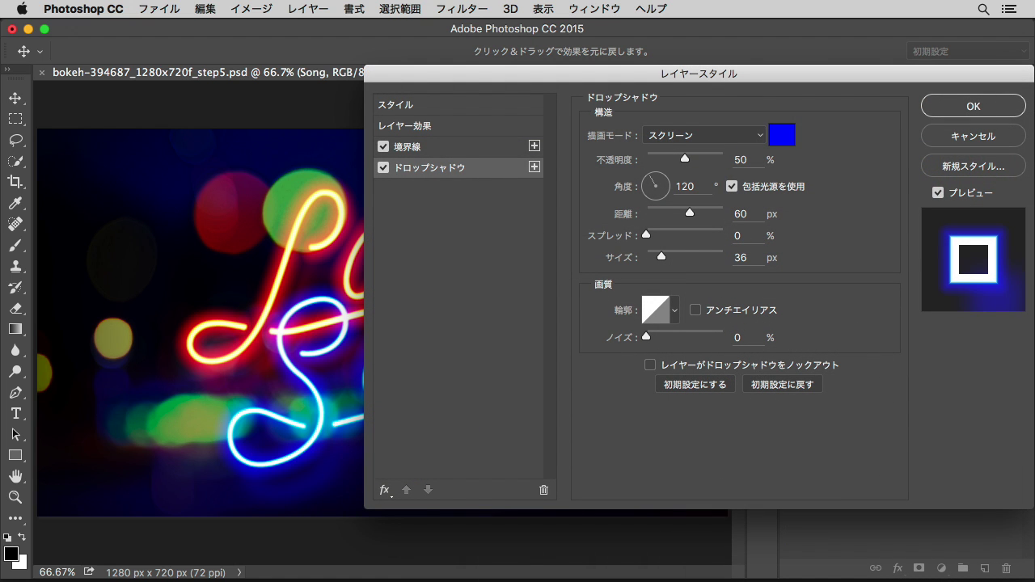
left_click(991, 107)
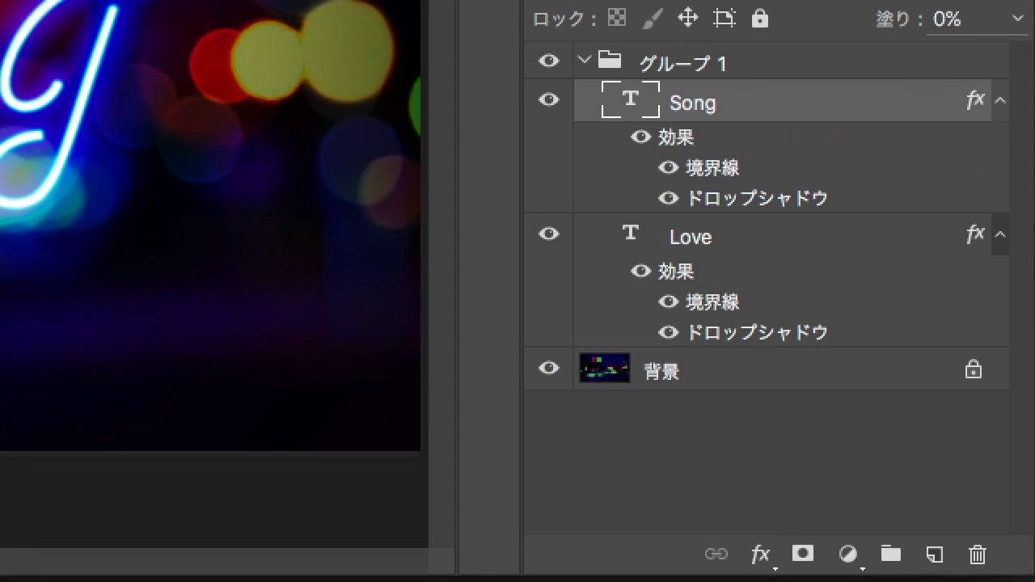
left_click(694, 374)
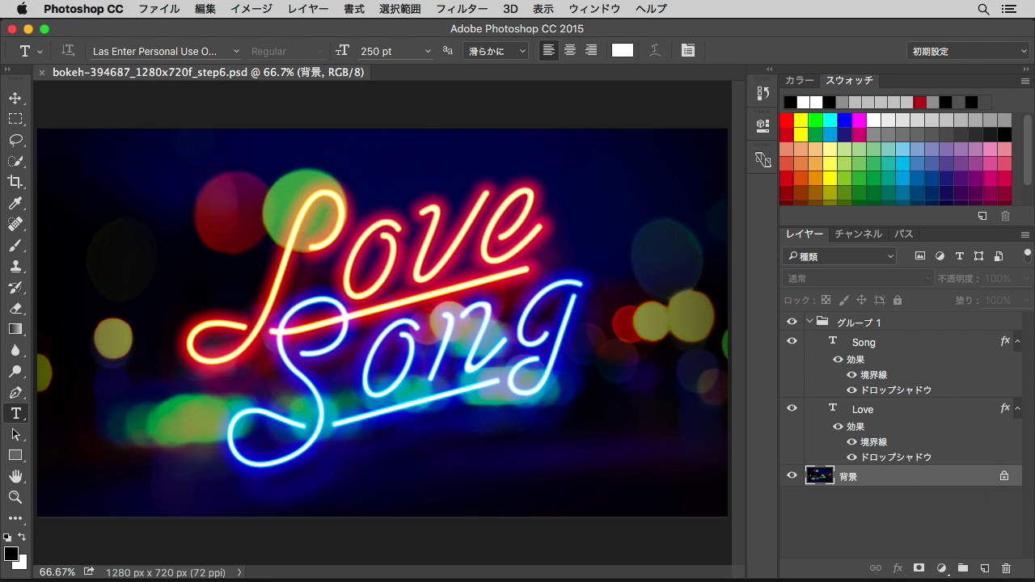
- Create the gradient fill layer グラデーション 1 directly above the 背景 layer
left_click(942, 571)
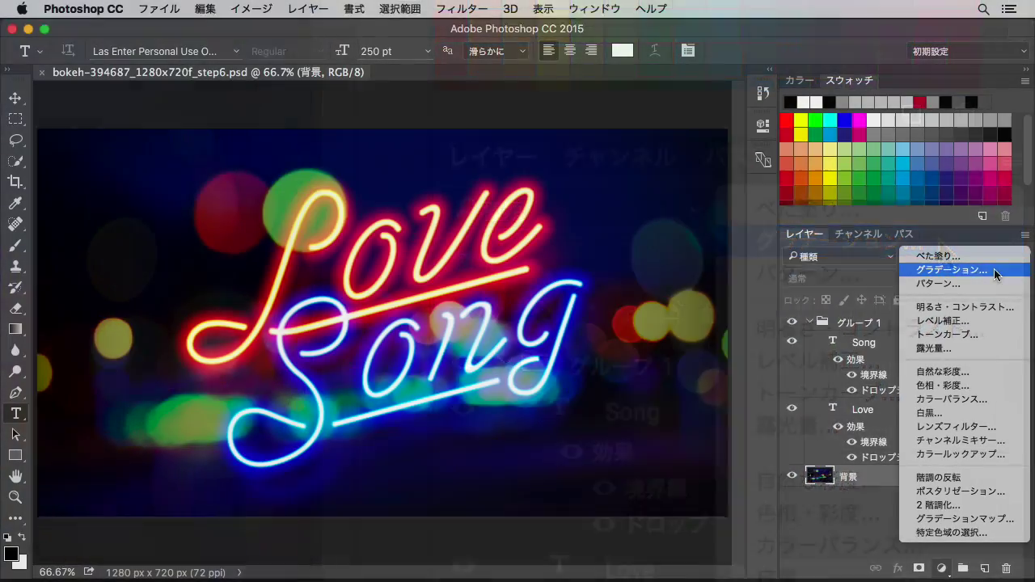
left_click(994, 270)
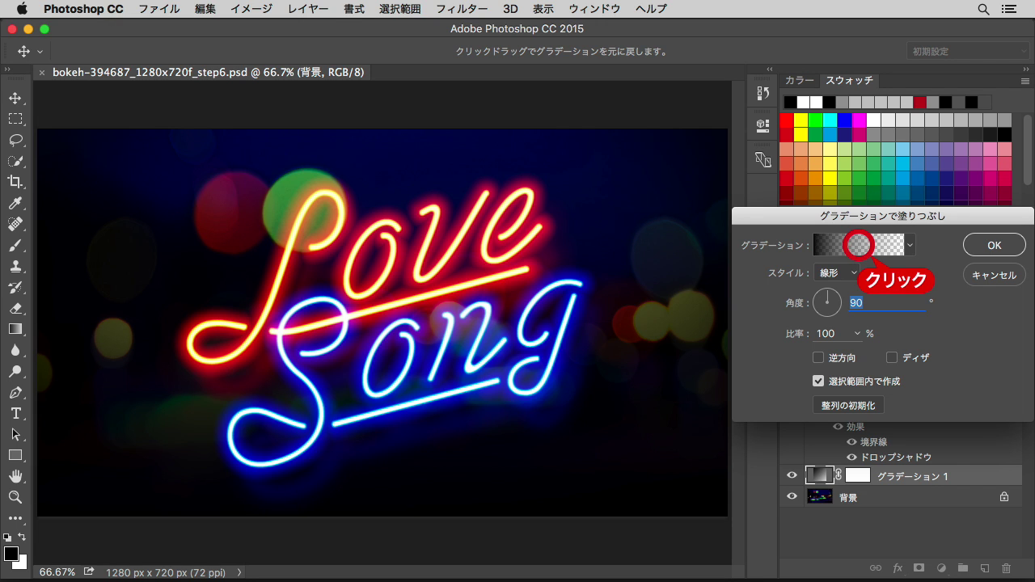
- Set グラデーション 1 to a red-to-black gradient based on the foreground-to-background preset
left_click(862, 250)
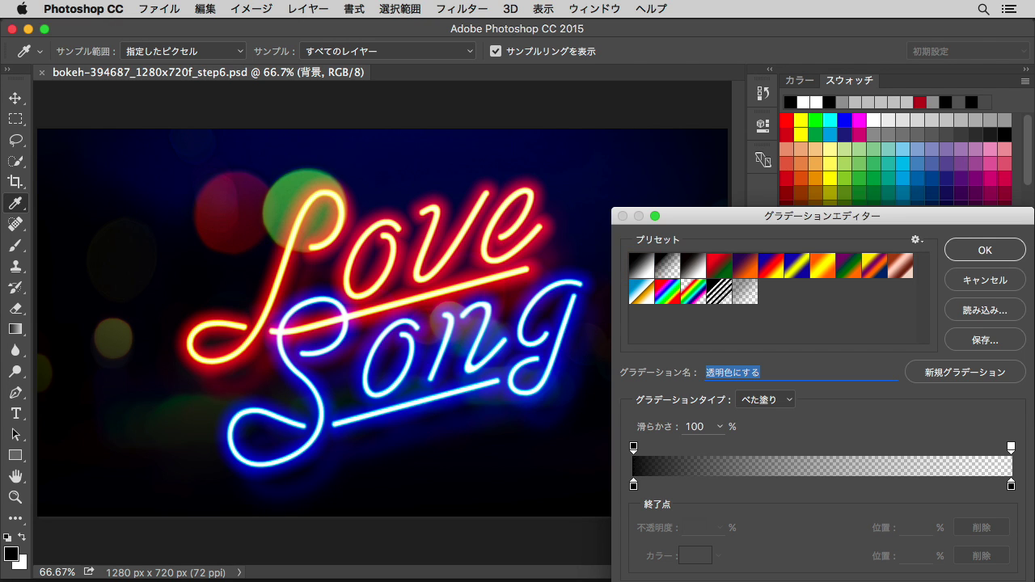
left_click(641, 267)
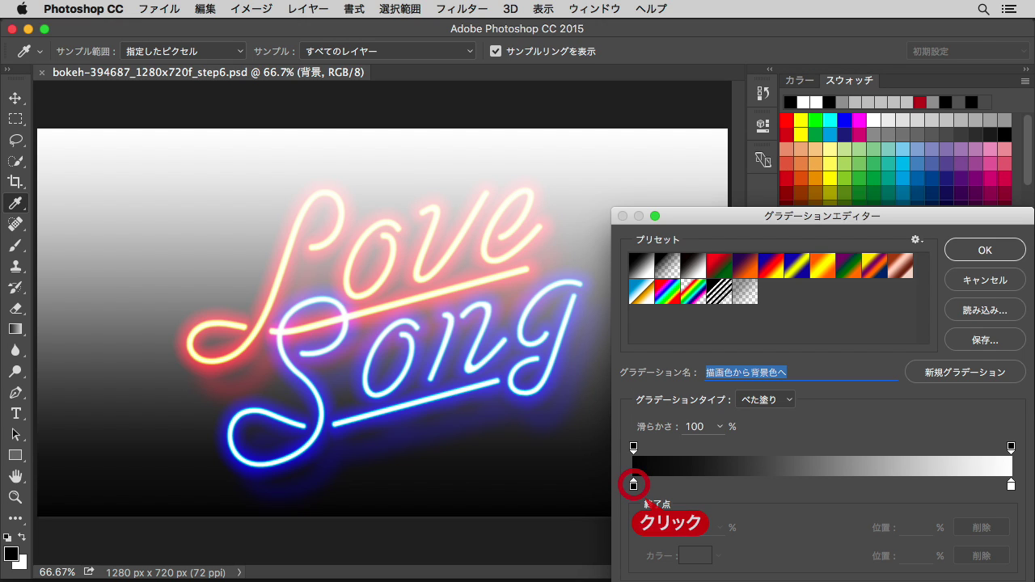
left_click(634, 485)
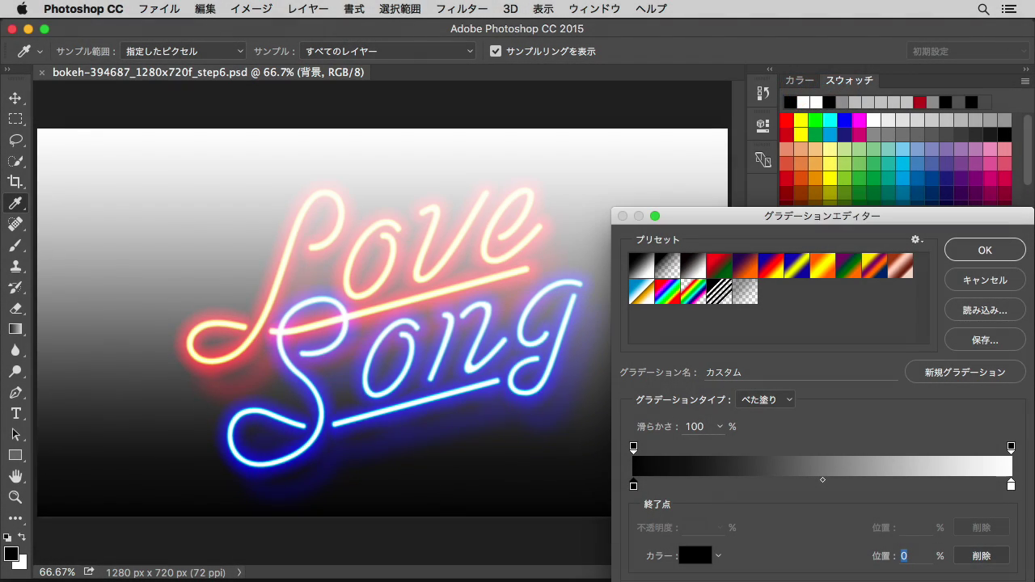
left_click(789, 118)
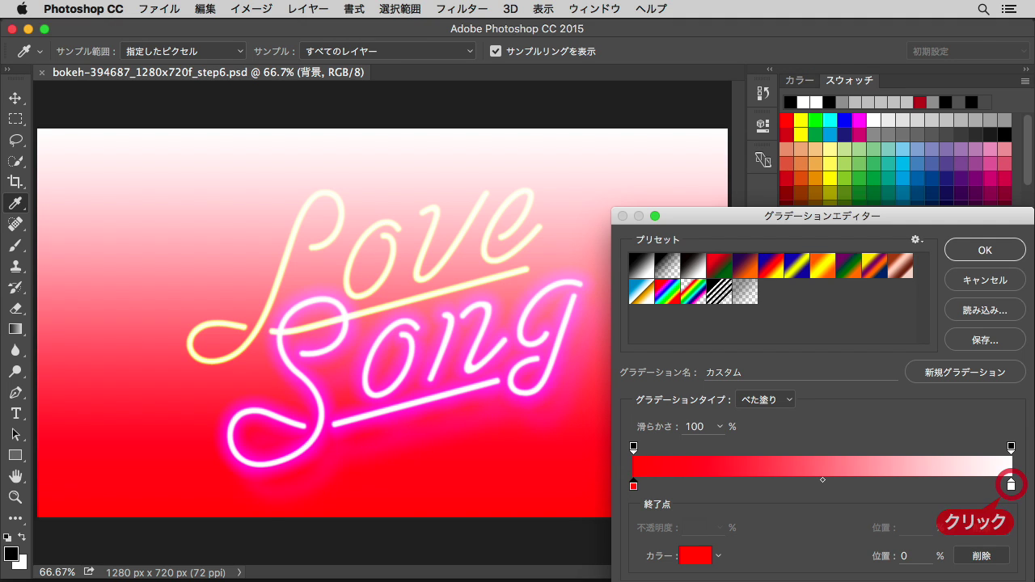
left_click(1011, 485)
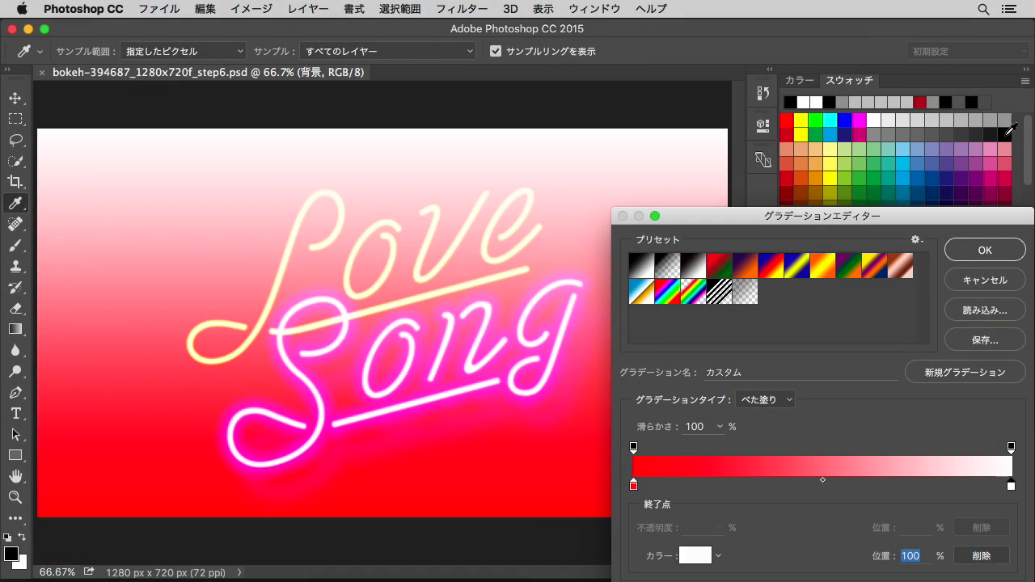
left_click(1005, 135)
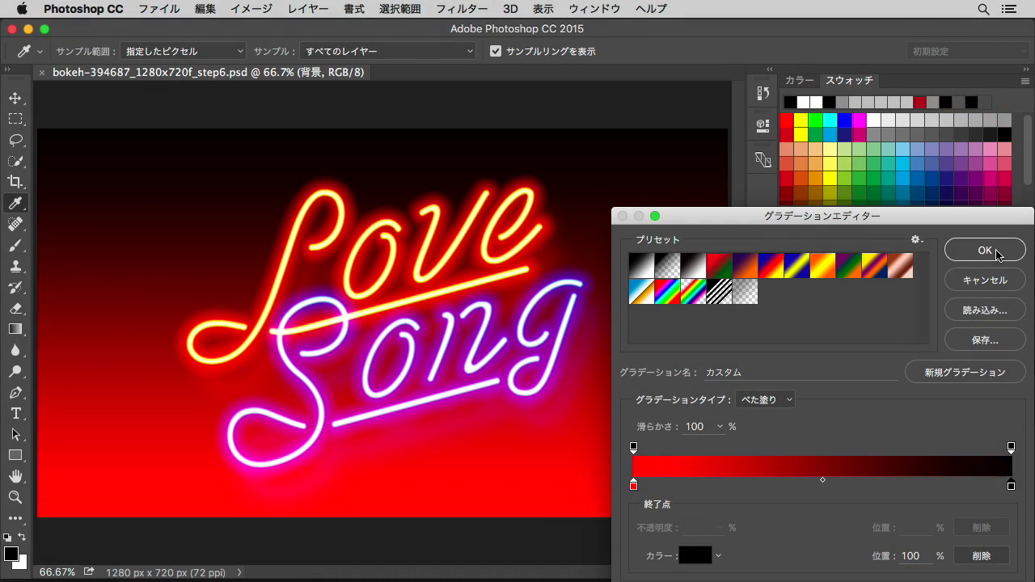
left_click(986, 251)
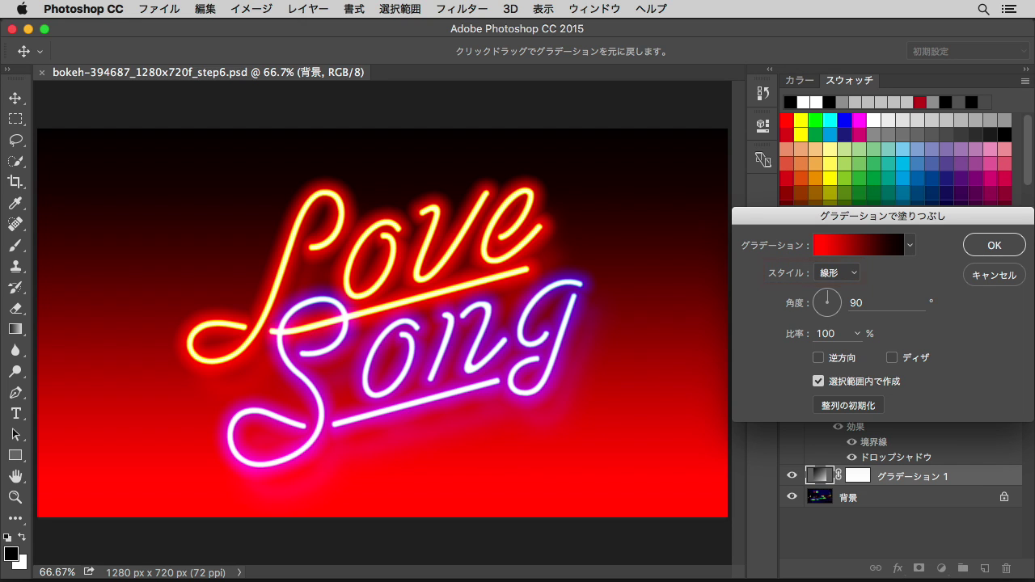
left_click(853, 275)
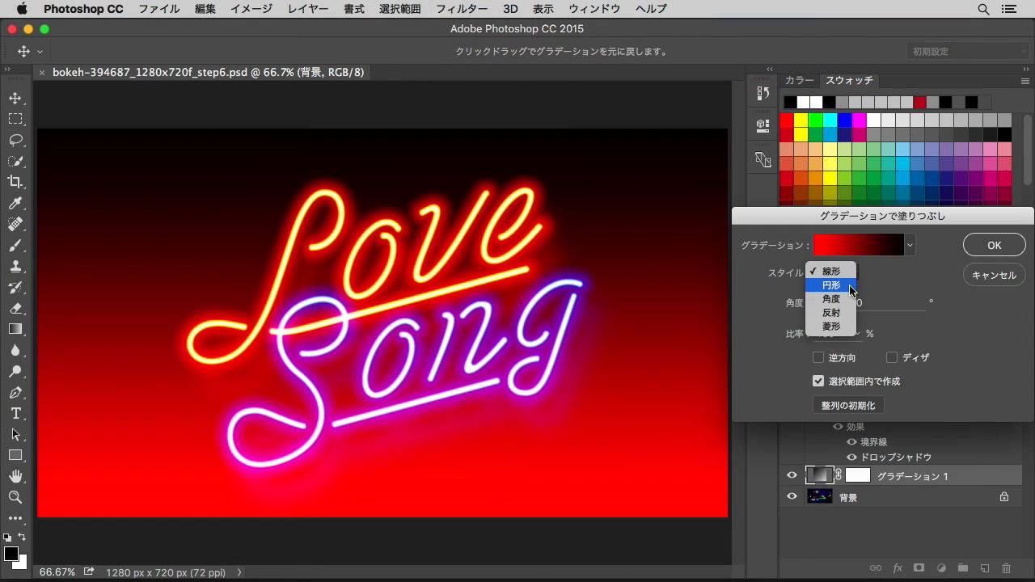
- Make the red fill a dithered 円形 gradient at 0°, centred behind the word Love
left_click(851, 288)
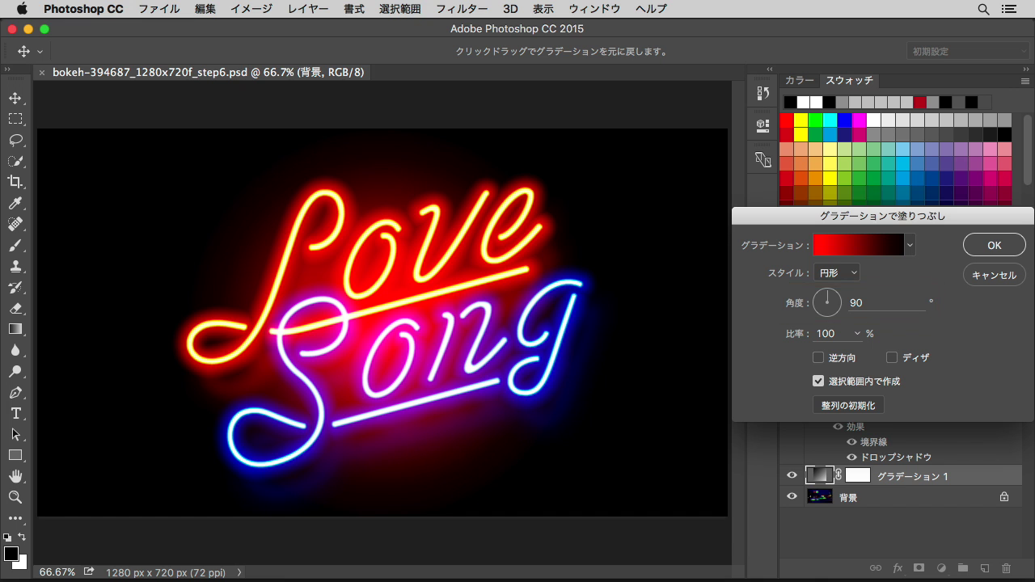
type("0")
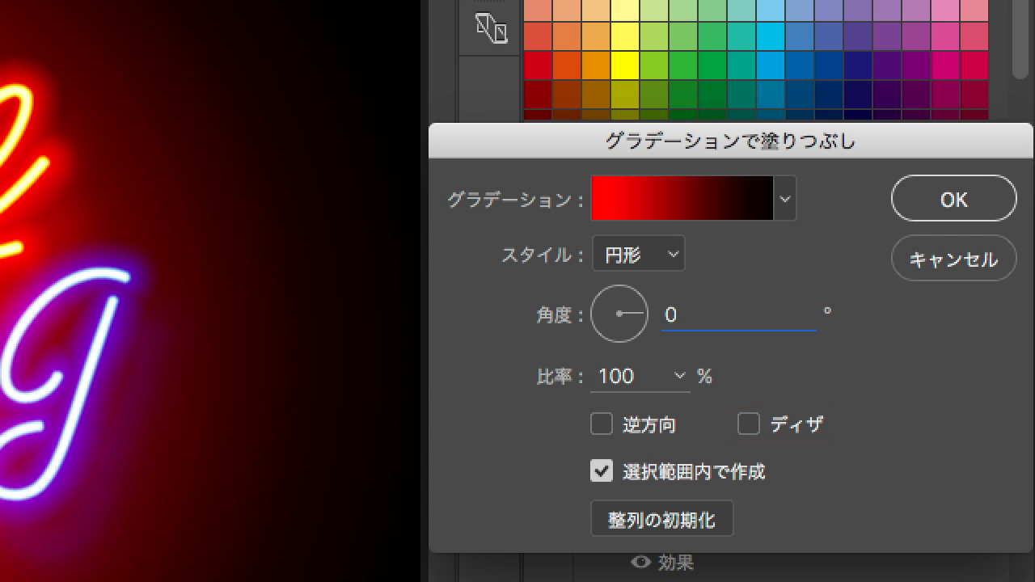
left_click(749, 425)
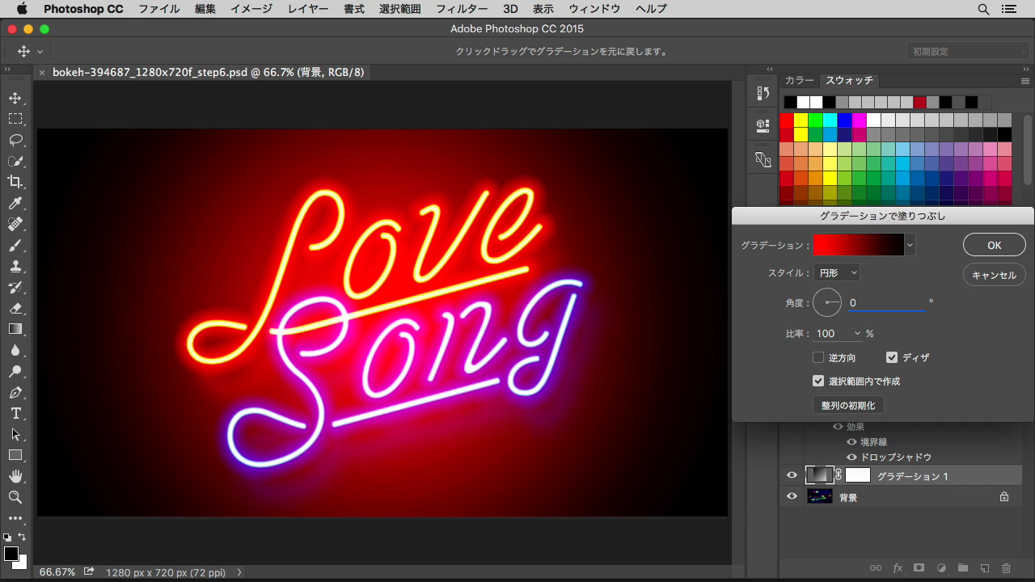
left_click_drag(402, 335, 386, 241)
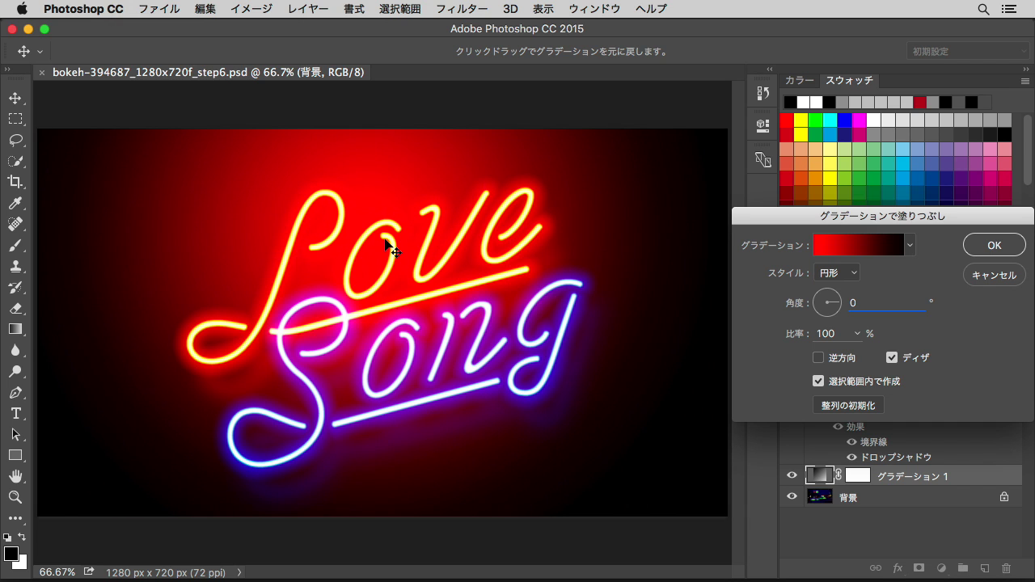
left_click(1006, 246)
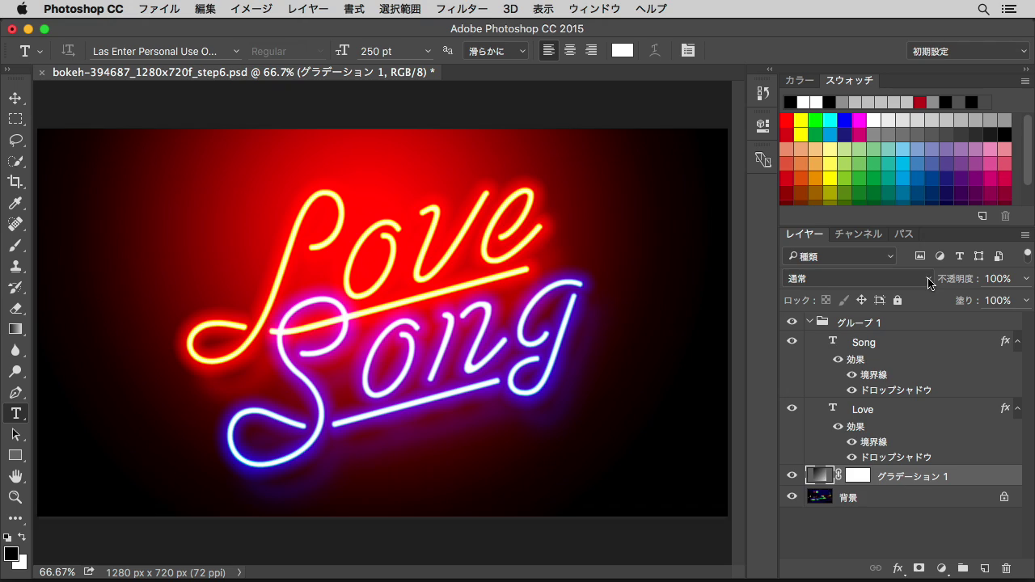
- Set グラデーション 1 to スクリーン blend mode at 35% opacity
left_click(929, 278)
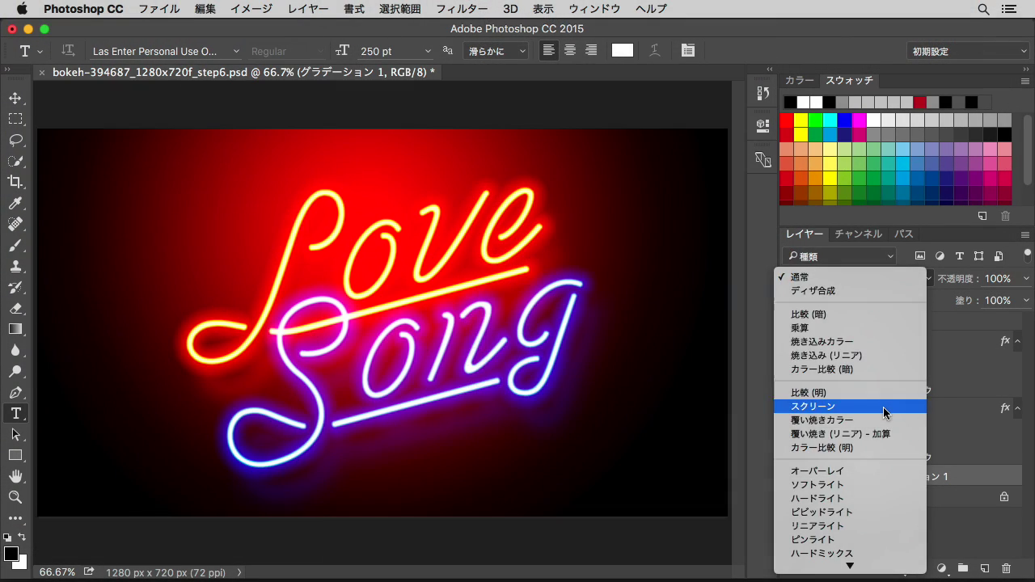
left_click(885, 407)
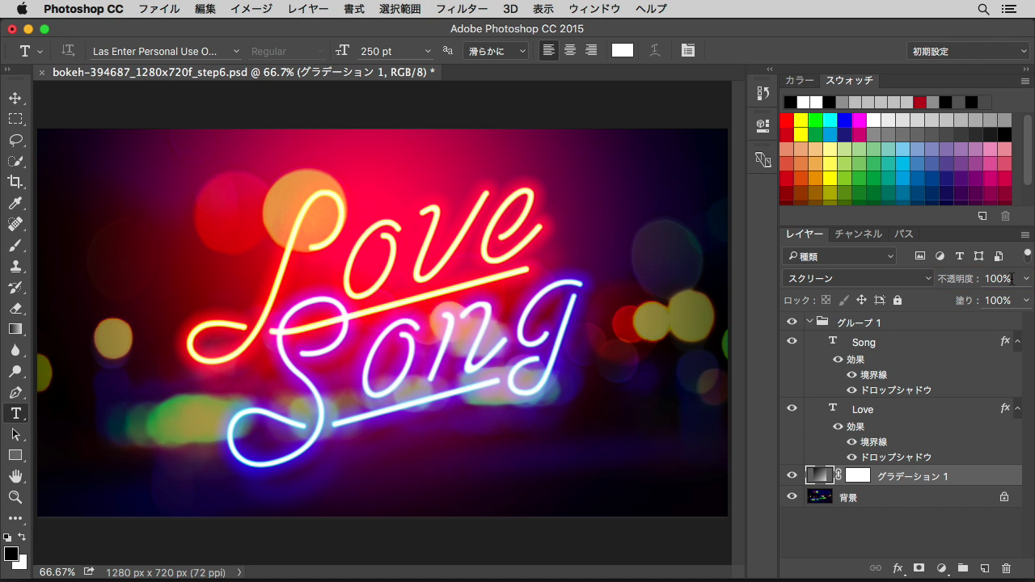
type("35")
key("Return")
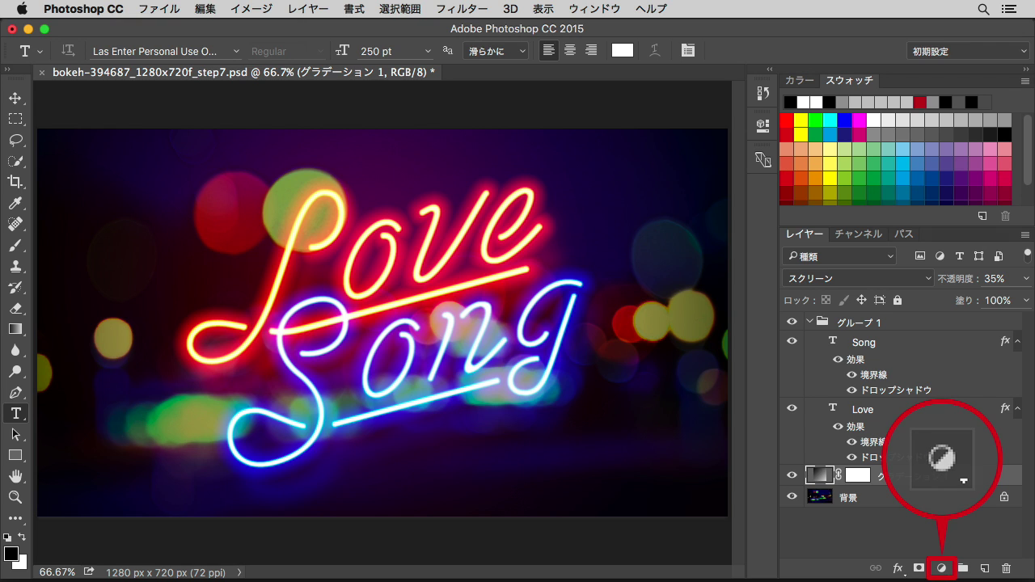
- Add a second gradient fill layer with a blue-to-black gradient
left_click(941, 569)
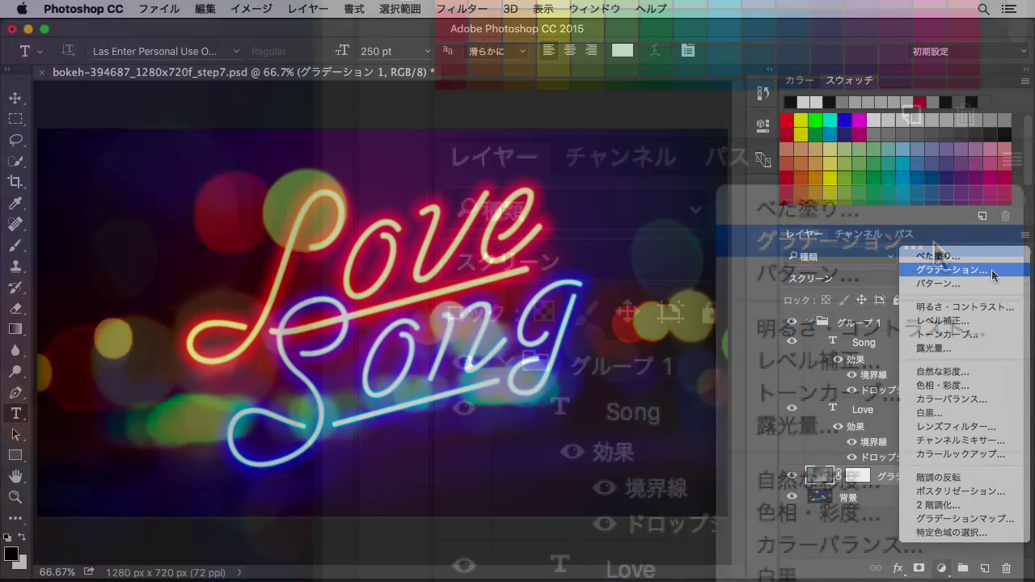
left_click(991, 269)
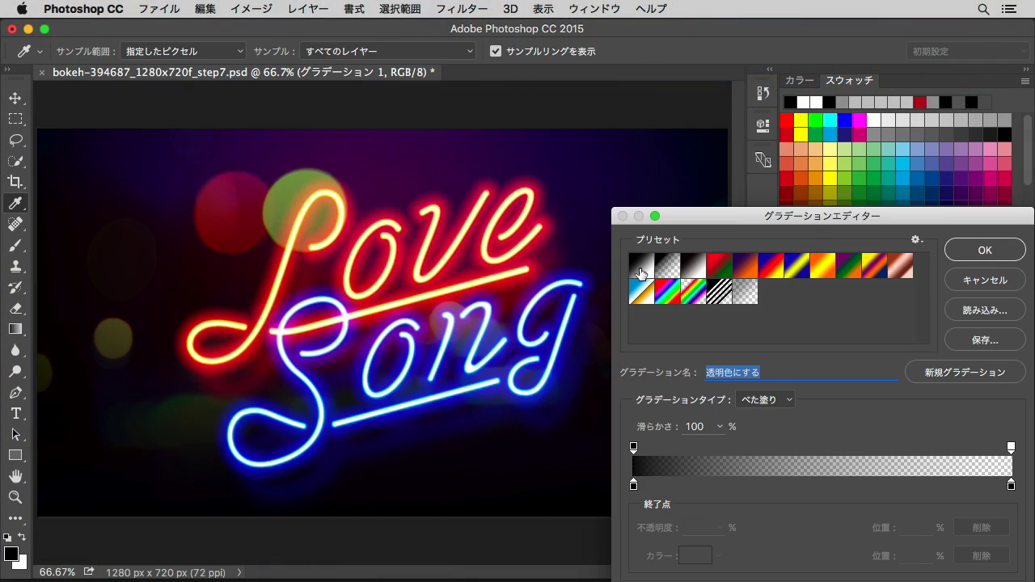
left_click(641, 267)
left_click(633, 485)
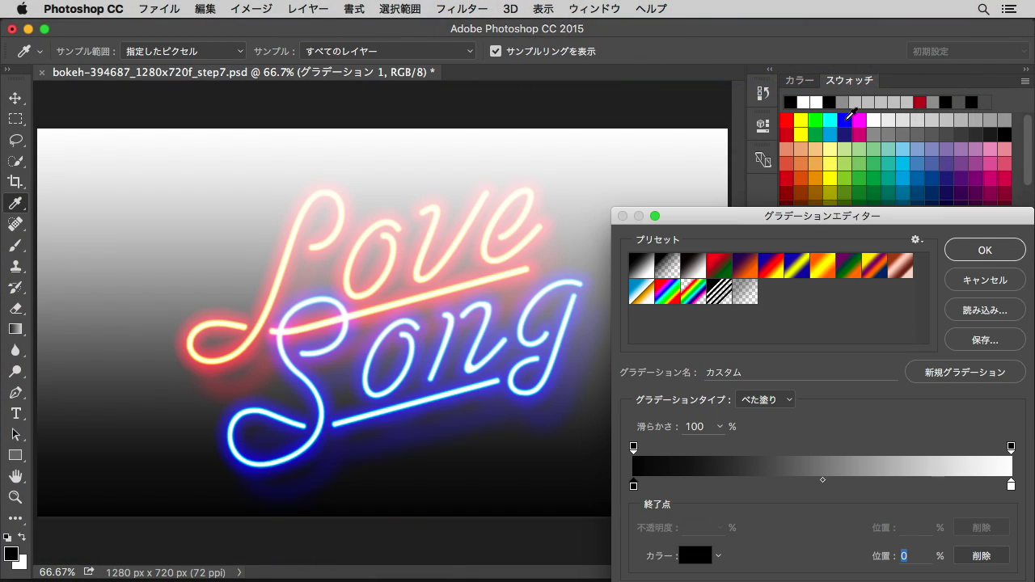
left_click(845, 119)
left_click(1011, 485)
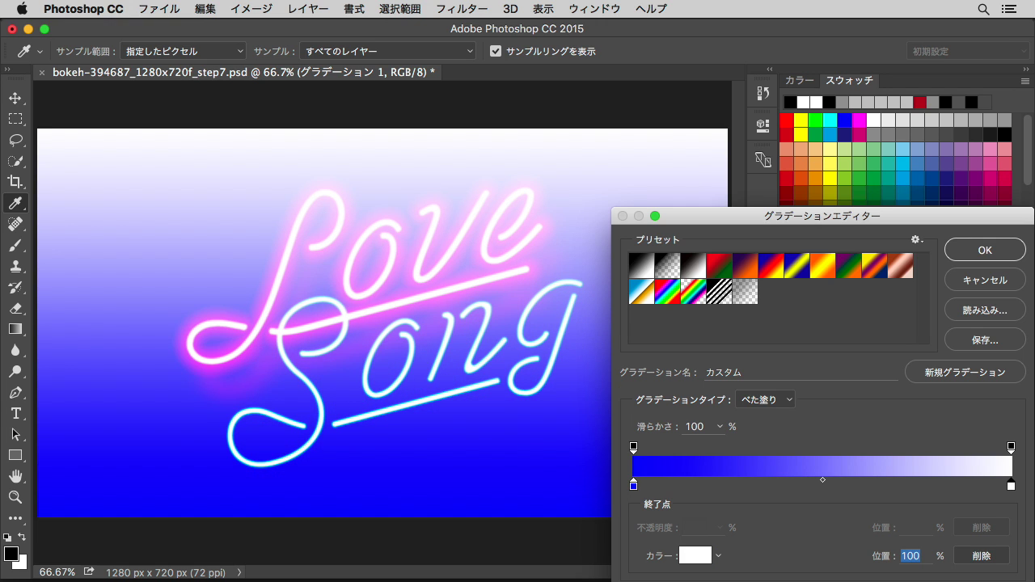
left_click(1005, 134)
left_click(985, 250)
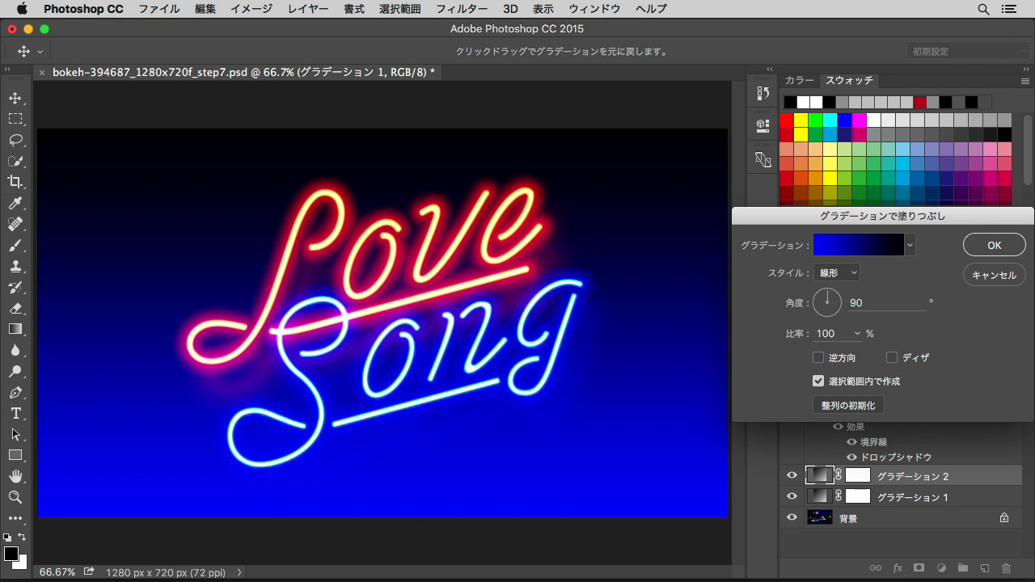
- Make the blue gradient radial at 0° with dithering, centred down on the word Song
left_click(837, 273)
double_click(855, 303)
type("0")
left_click(892, 358)
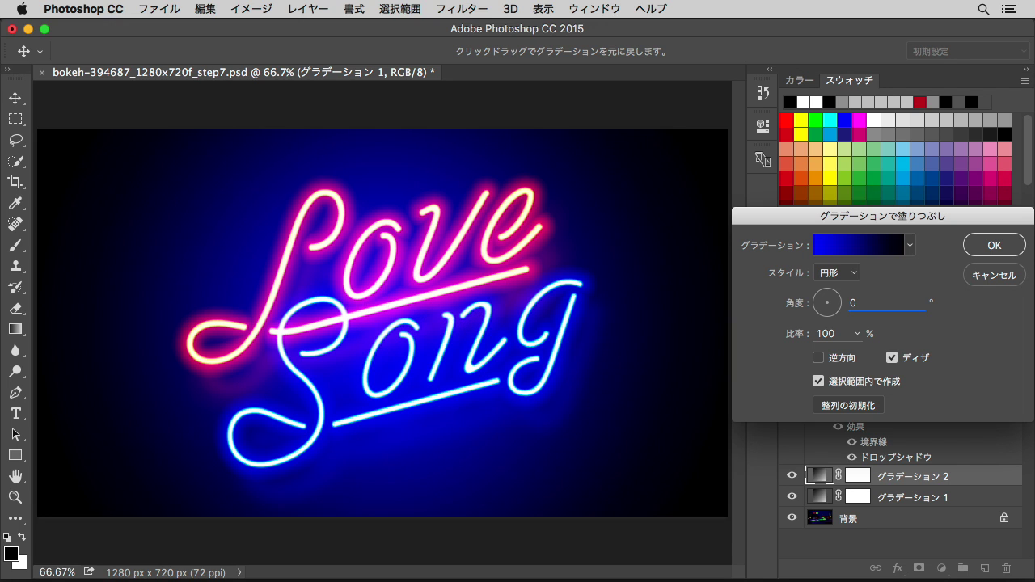
left_click_drag(383, 236, 399, 330)
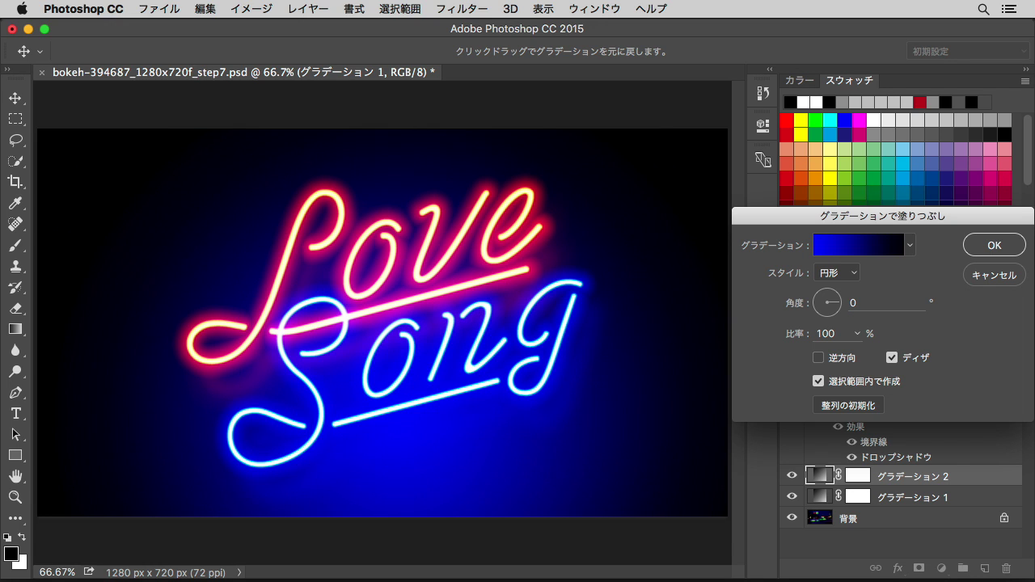
key("Return")
- Set the blue gradient layer (グラデーション 2) to Screen mode at 35% opacity
left_click(928, 279)
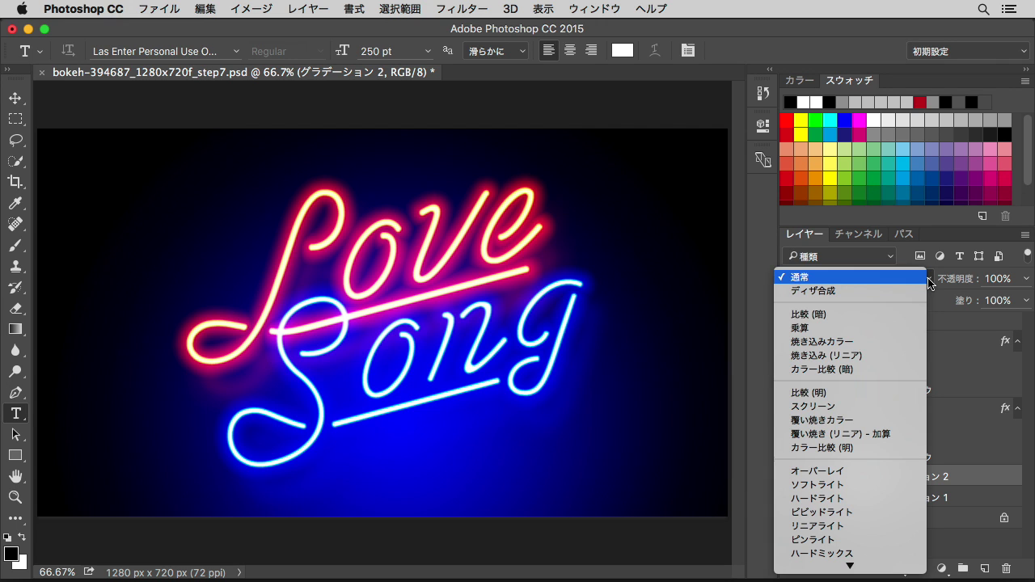
left_click(862, 405)
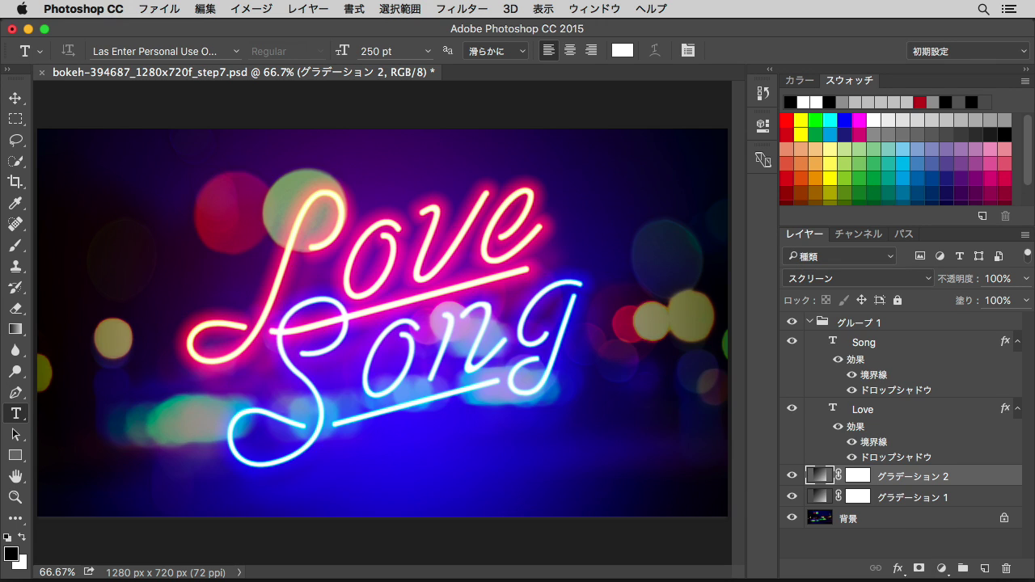
left_click(997, 278)
type("35")
key("Return")
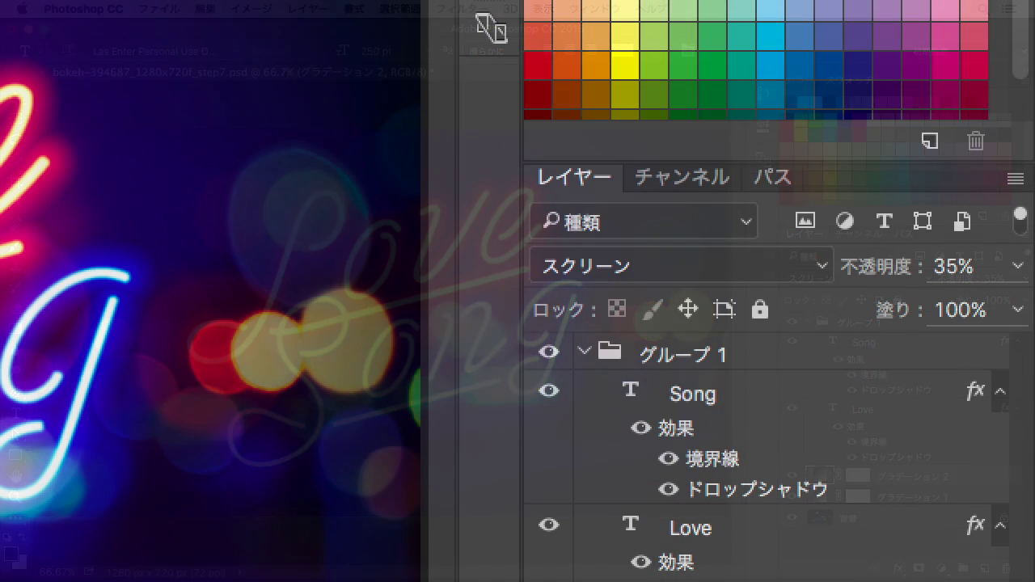